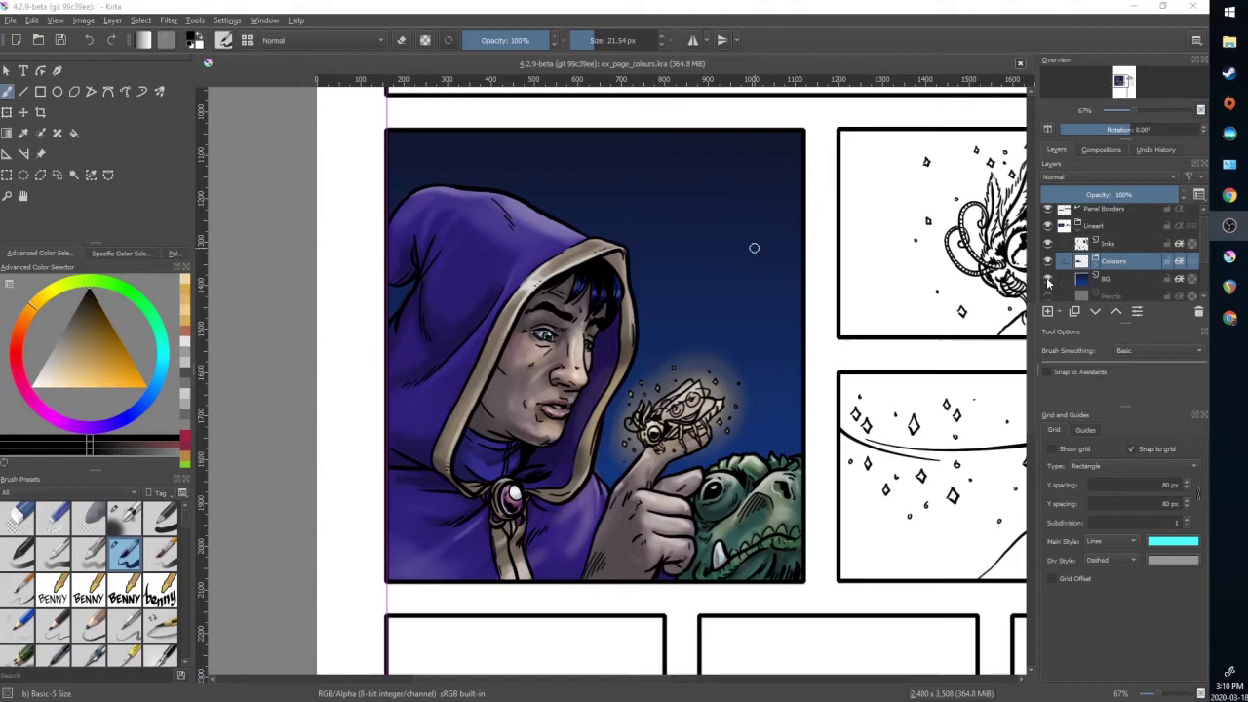
- Hide the dark blue BG layer and pick the Text tool
click(1048, 280)
mouse_move(1058, 275)
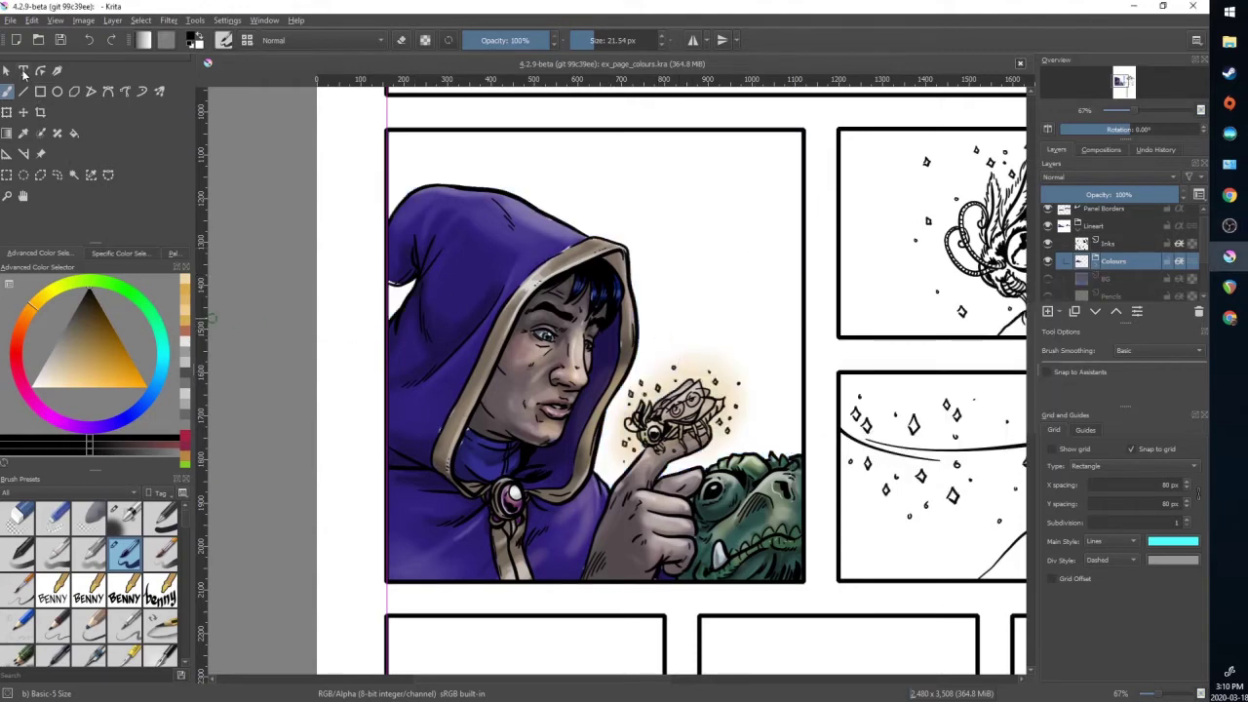
click(23, 73)
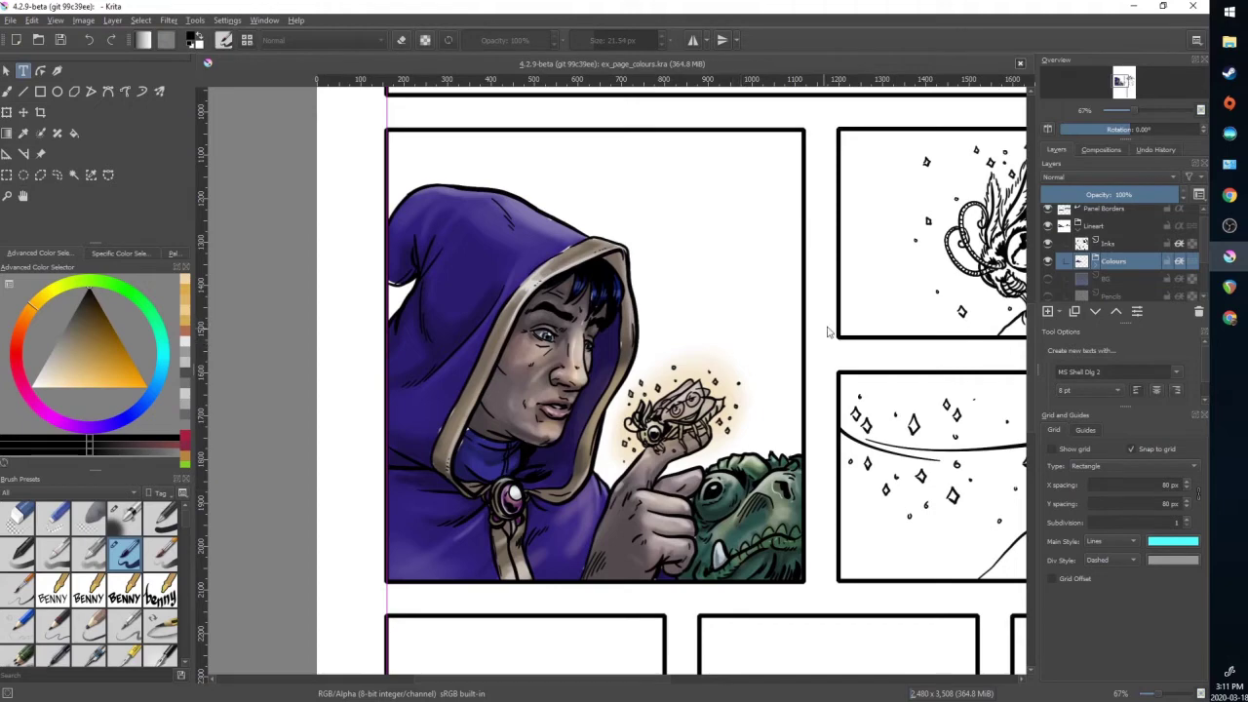
- Add a new layer named Letters directly above the Inks layer
click(1118, 246)
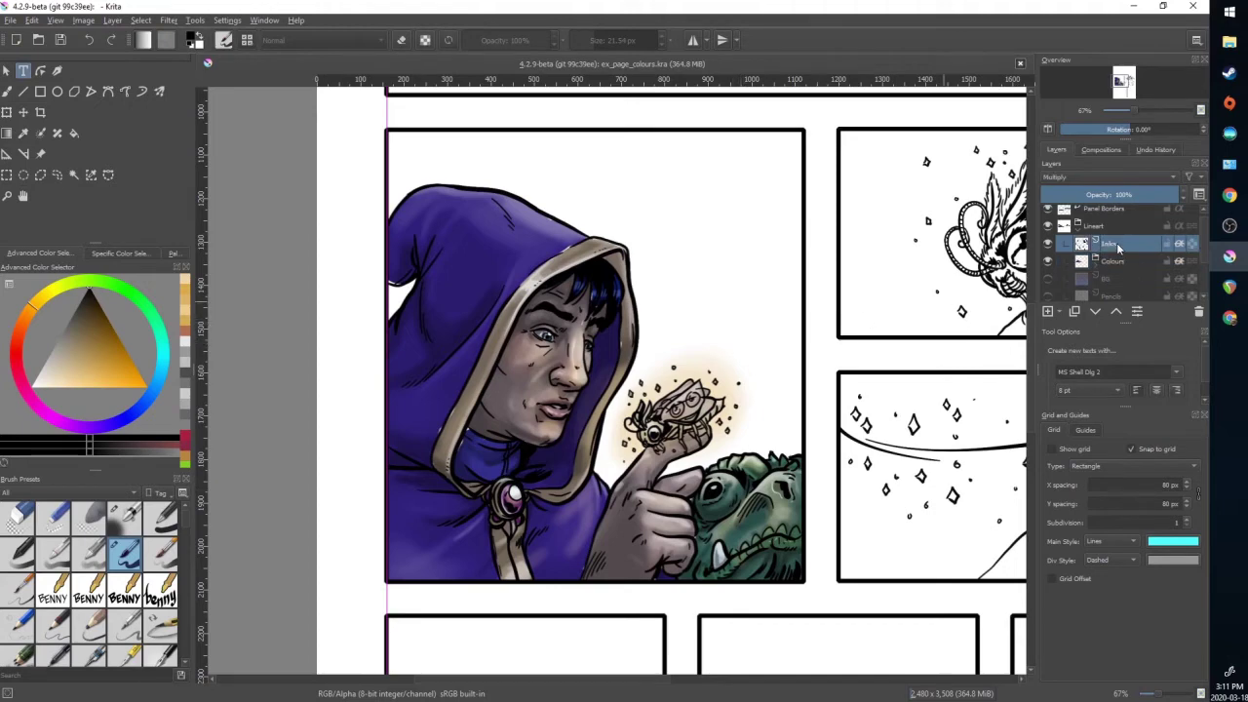
key(Insert)
double_click(1117, 244)
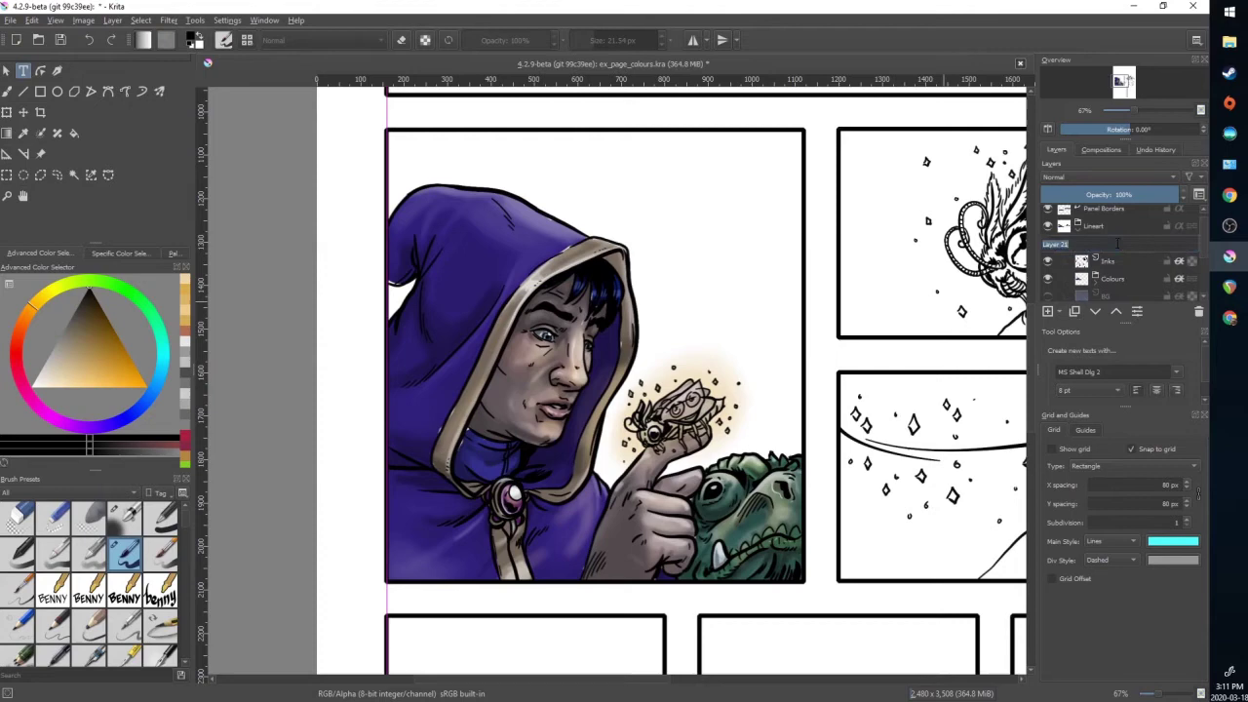
text(Li)
key(Return)
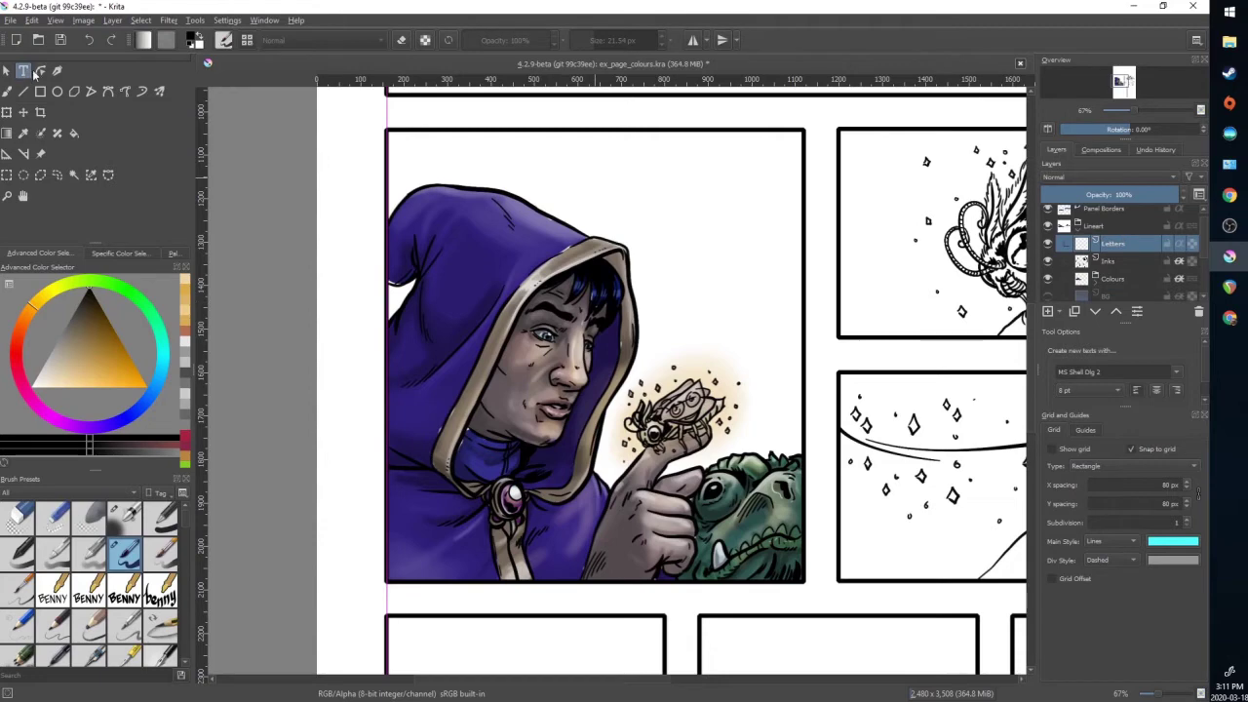
- Draw a text box near the first panel's top and move the Edit Text dialog aside
drag(618, 156, 780, 236)
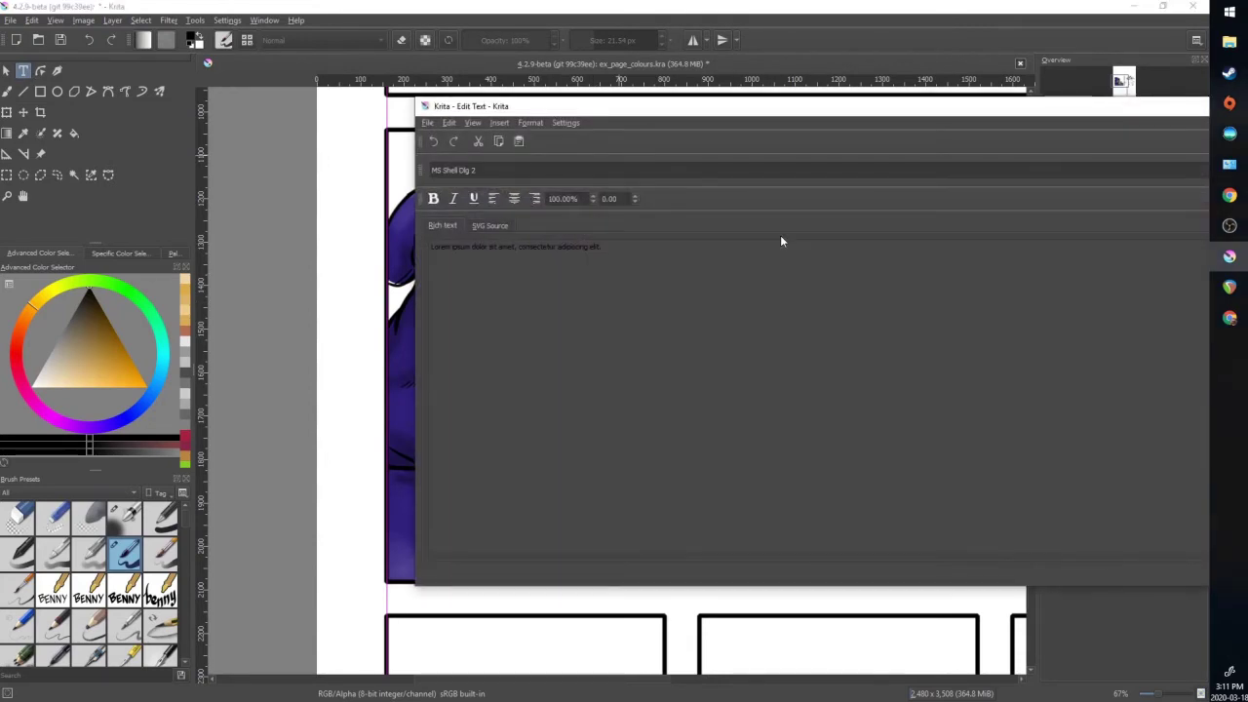
drag(925, 112, 557, 119)
drag(47, 392, 571, 384)
drag(905, 111, 426, 125)
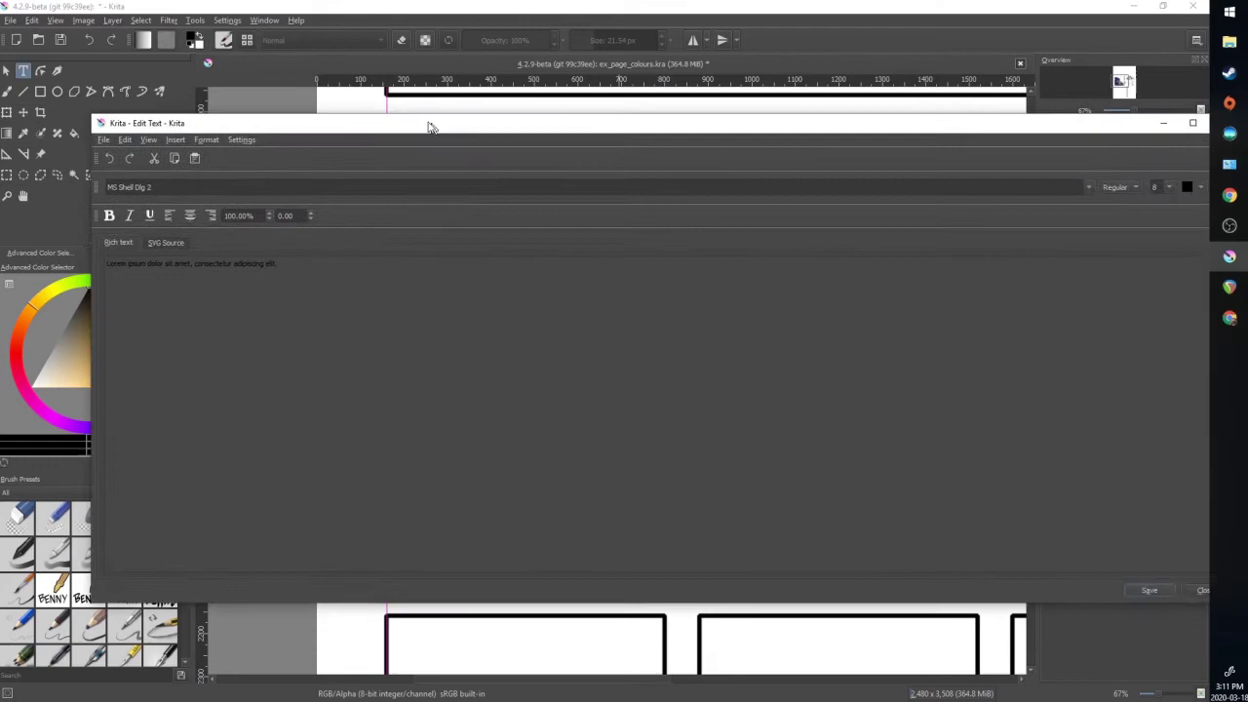
drag(93, 361, 674, 321)
drag(926, 130, 587, 67)
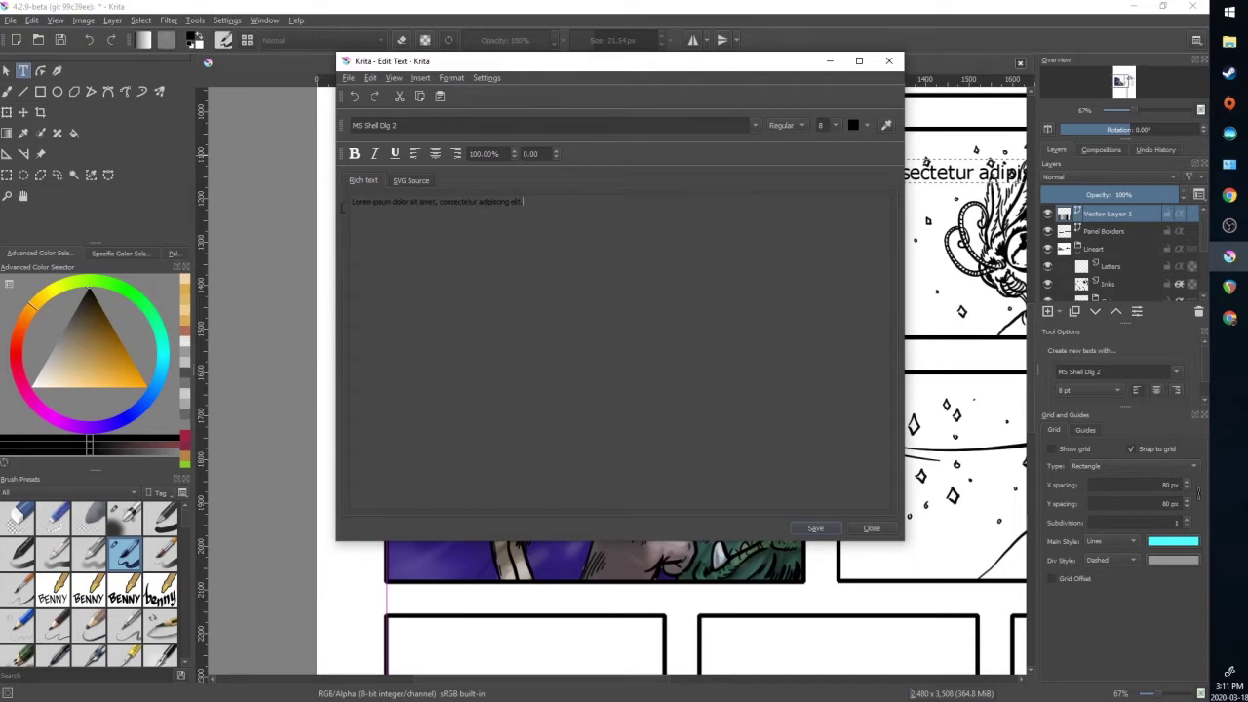
- Replace the Lorem ipsum placeholder with 'How fragile and how beautiful nature can be'
shift+click(347, 201)
drag(626, 73, 325, 178)
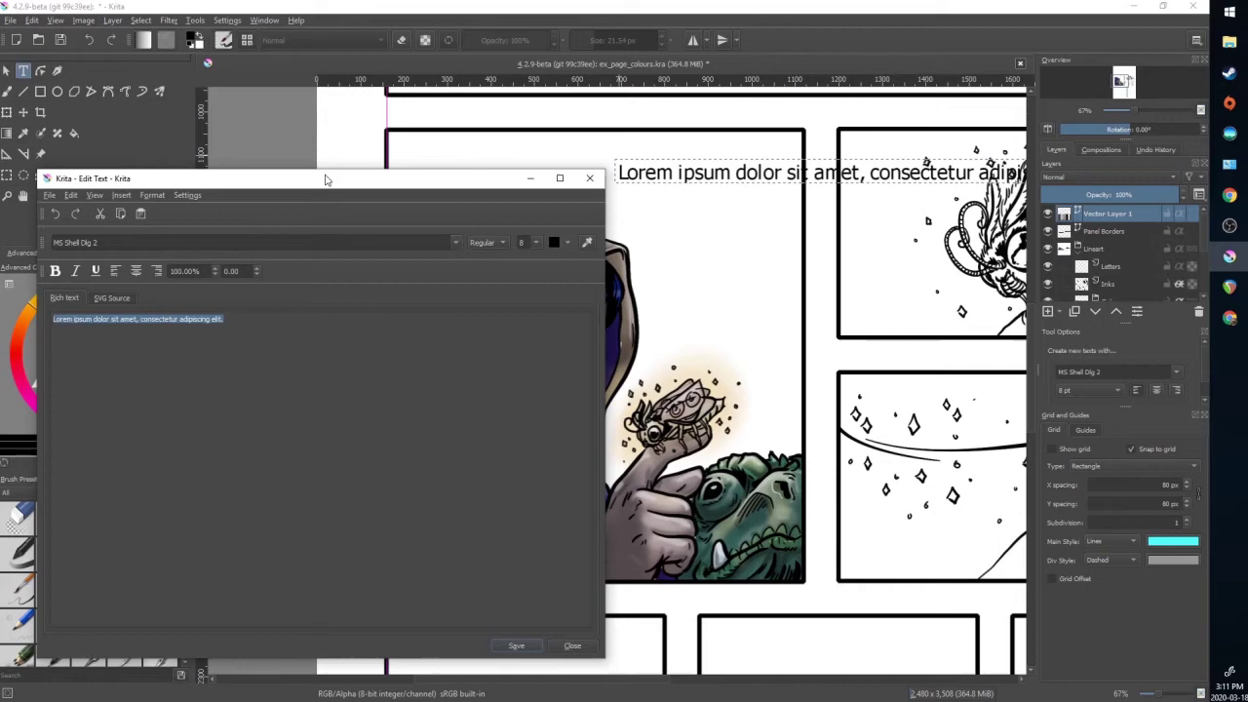
key(Delete)
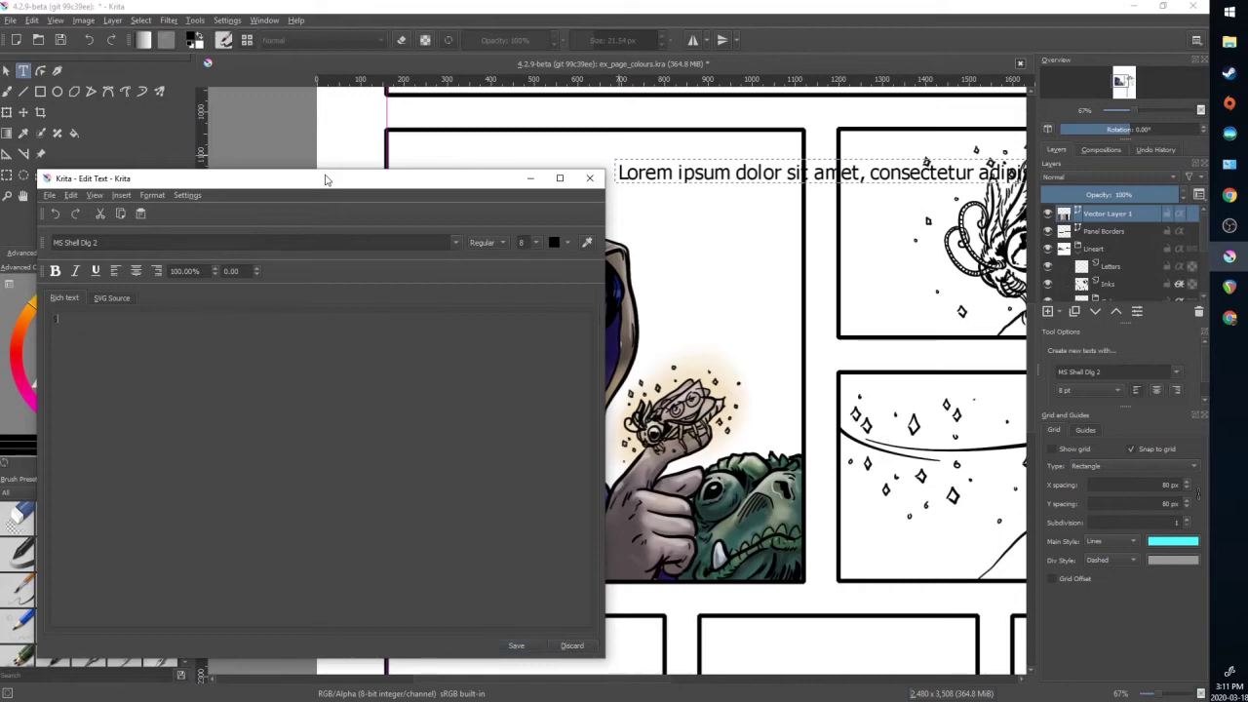
text(How fragile)
text( and)
text( how beautiful)
text( no)
text(ture can be...)
- Centre the caption, break it after 'and', set Comic Sans MS, and save it to the panel
drag(417, 185, 405, 144)
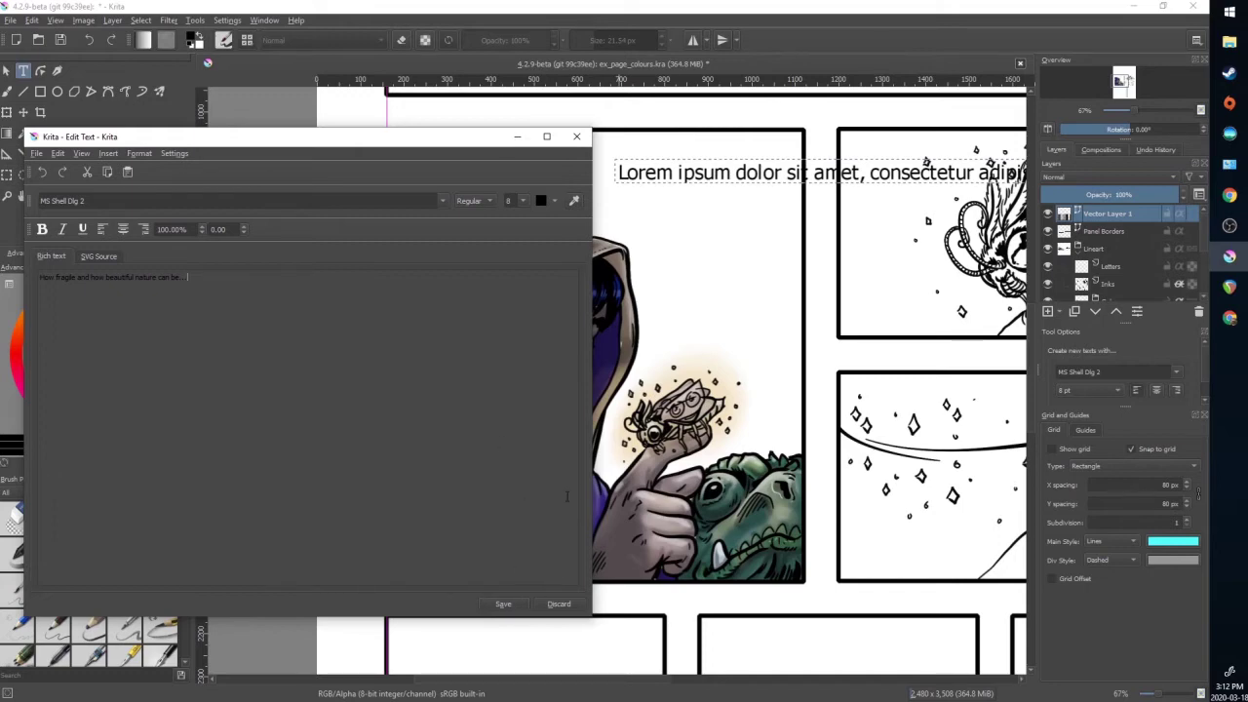
click(123, 230)
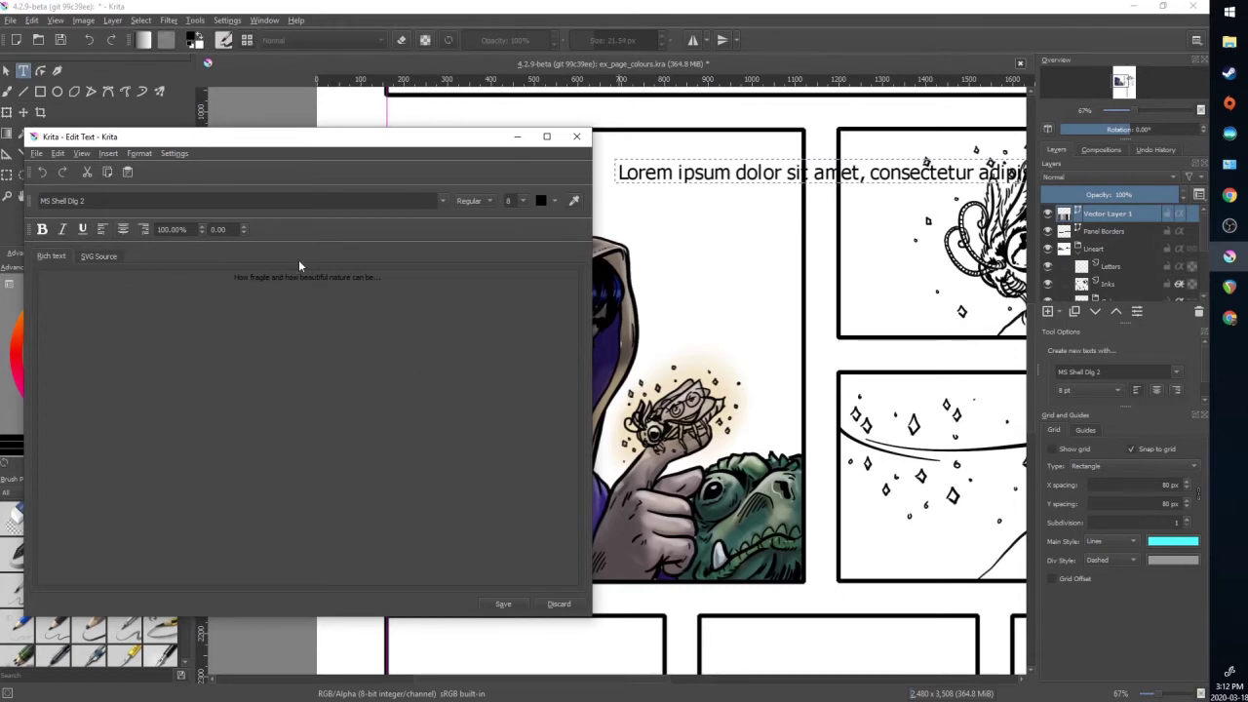
key(Return)
key(Return)
click(444, 202)
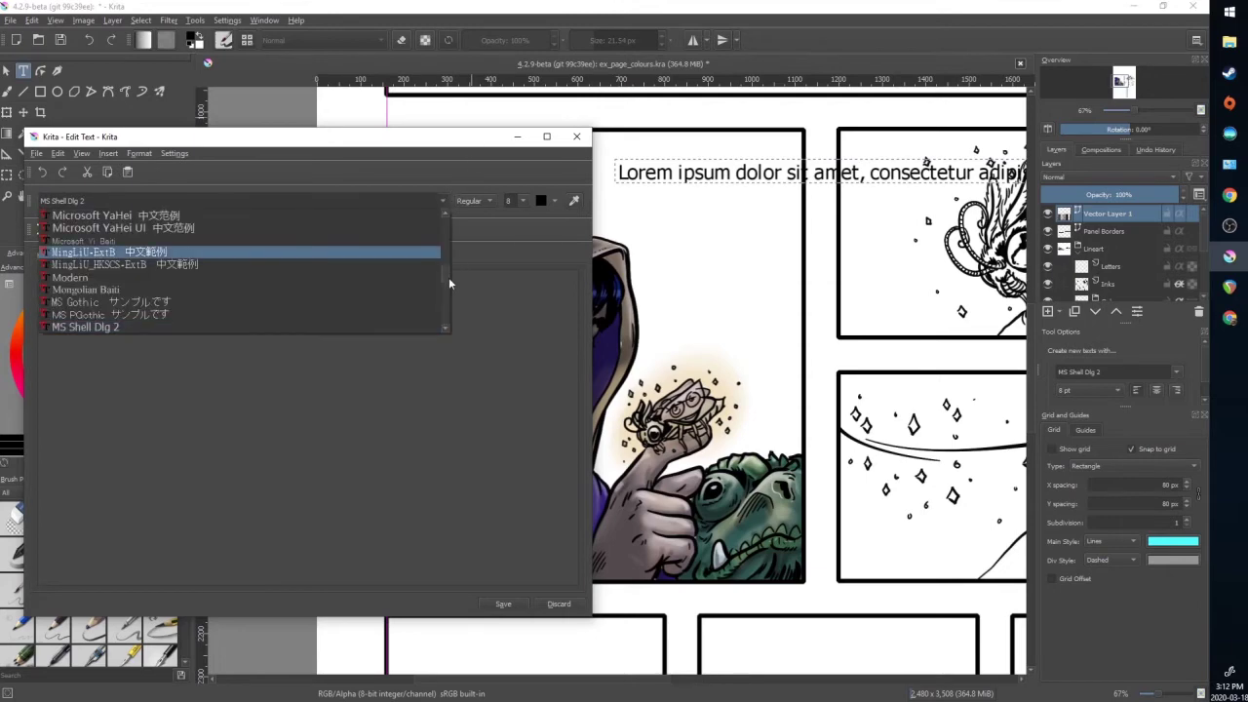
drag(447, 272, 445, 239)
click(117, 267)
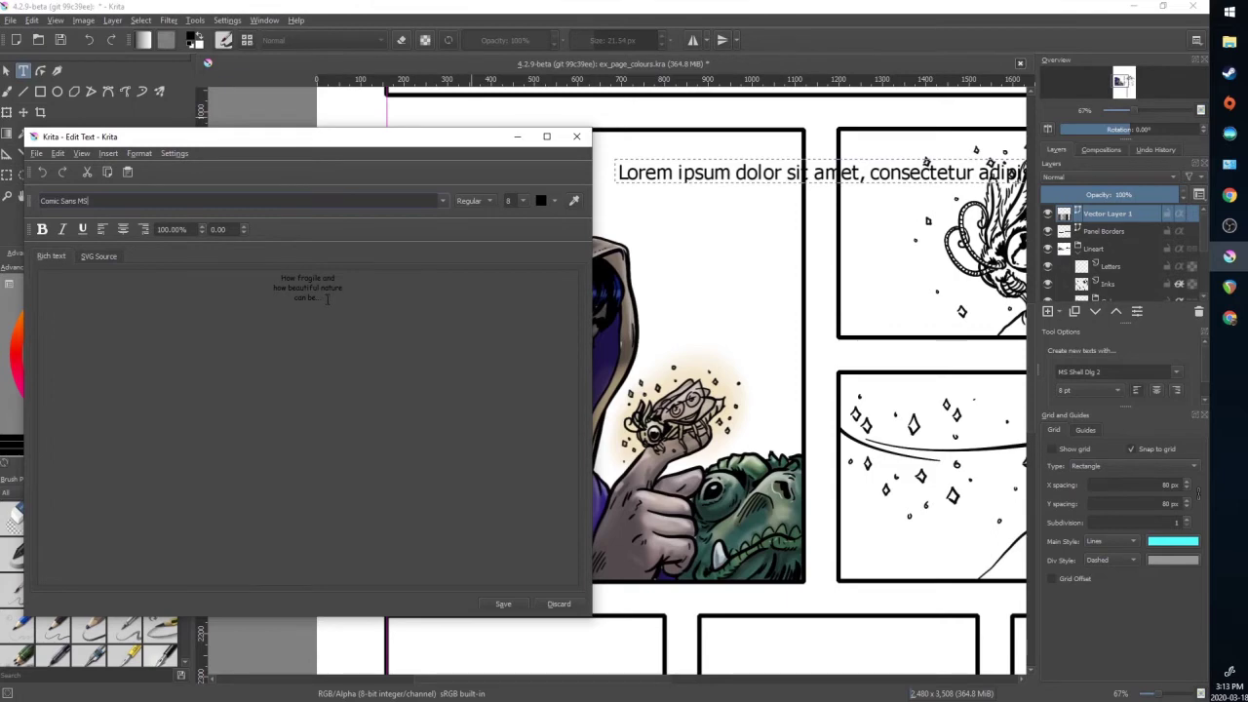
click(505, 606)
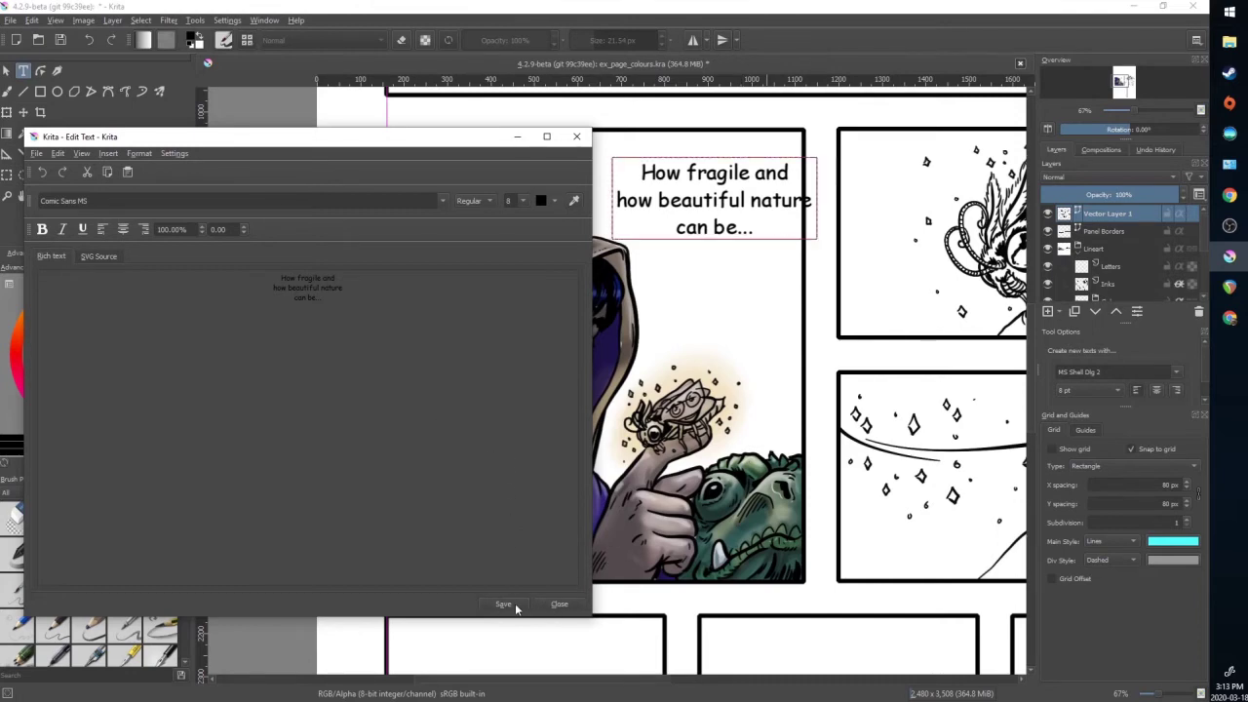
- Close Edit Text, nudge the three-line caption up and left, then deselect it
click(558, 605)
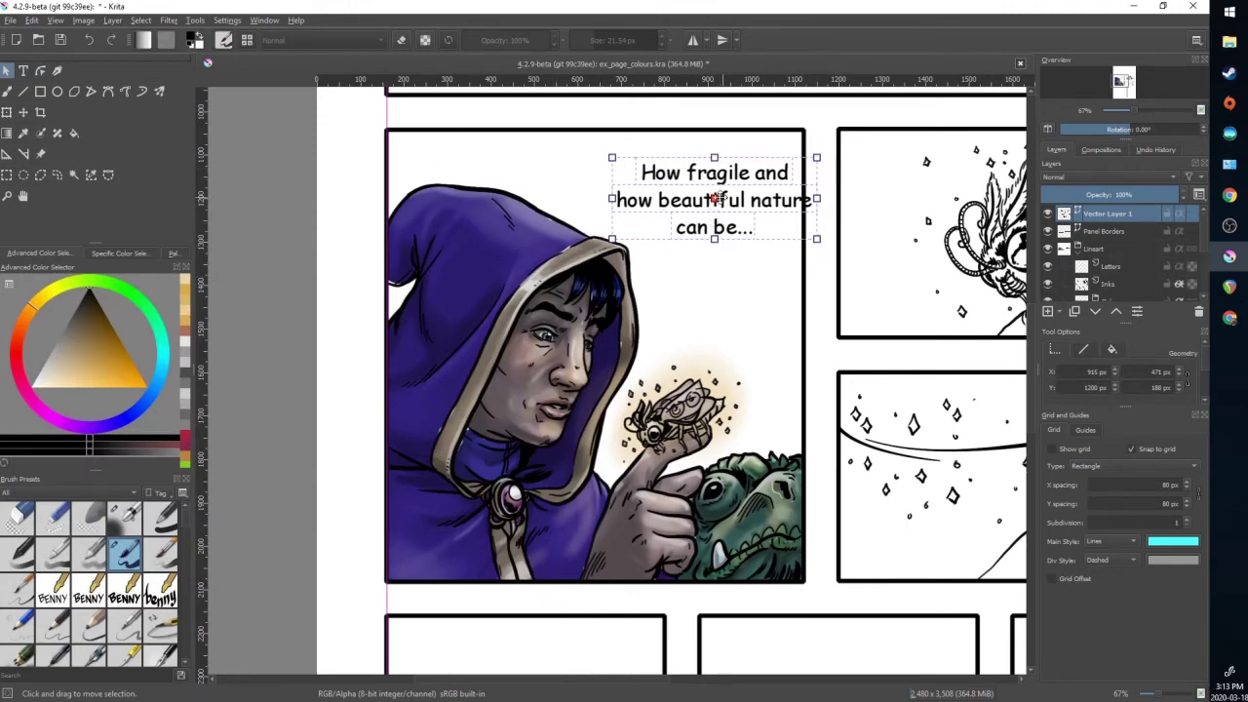
drag(714, 199, 690, 180)
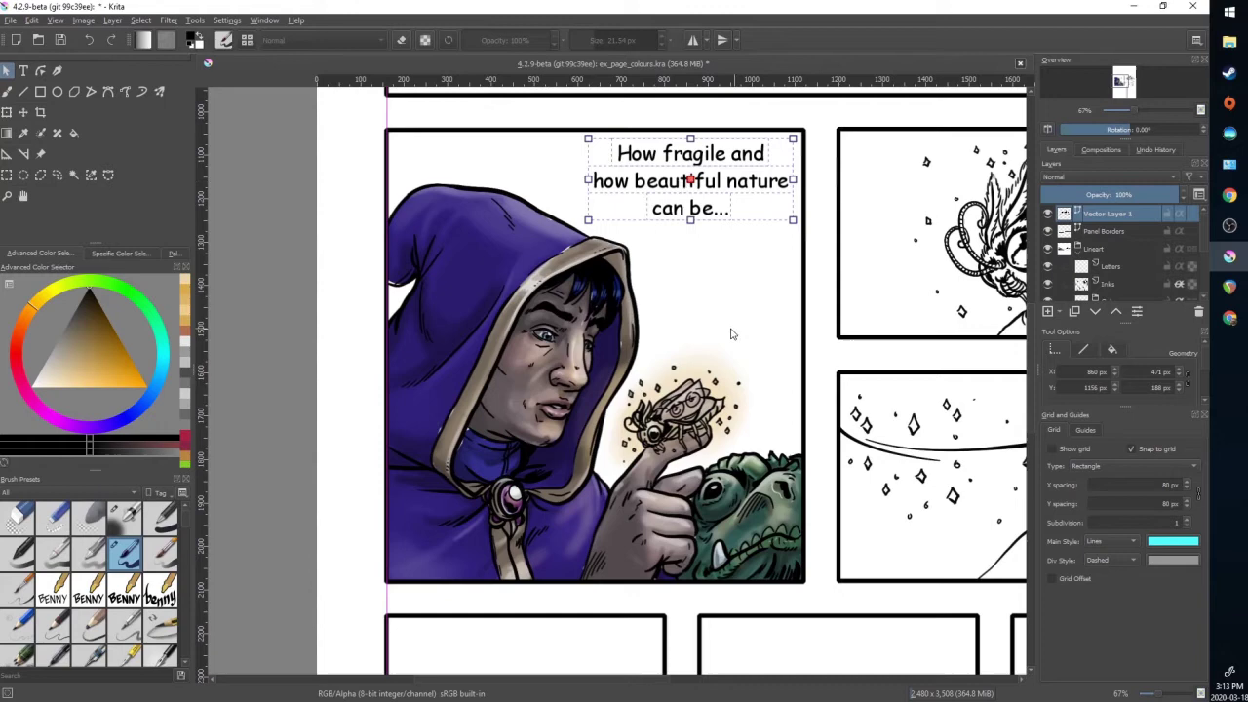
key(Page_Down)
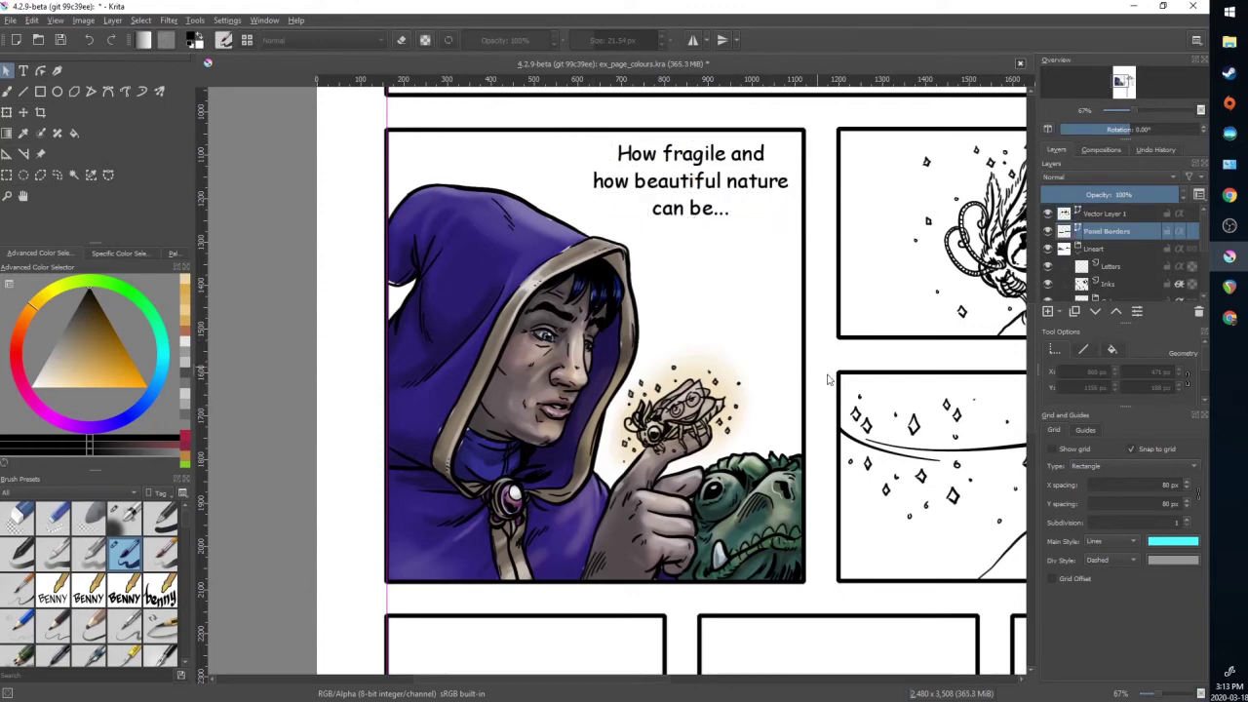
- Add a new vector layer to the layer stack
click(1059, 312)
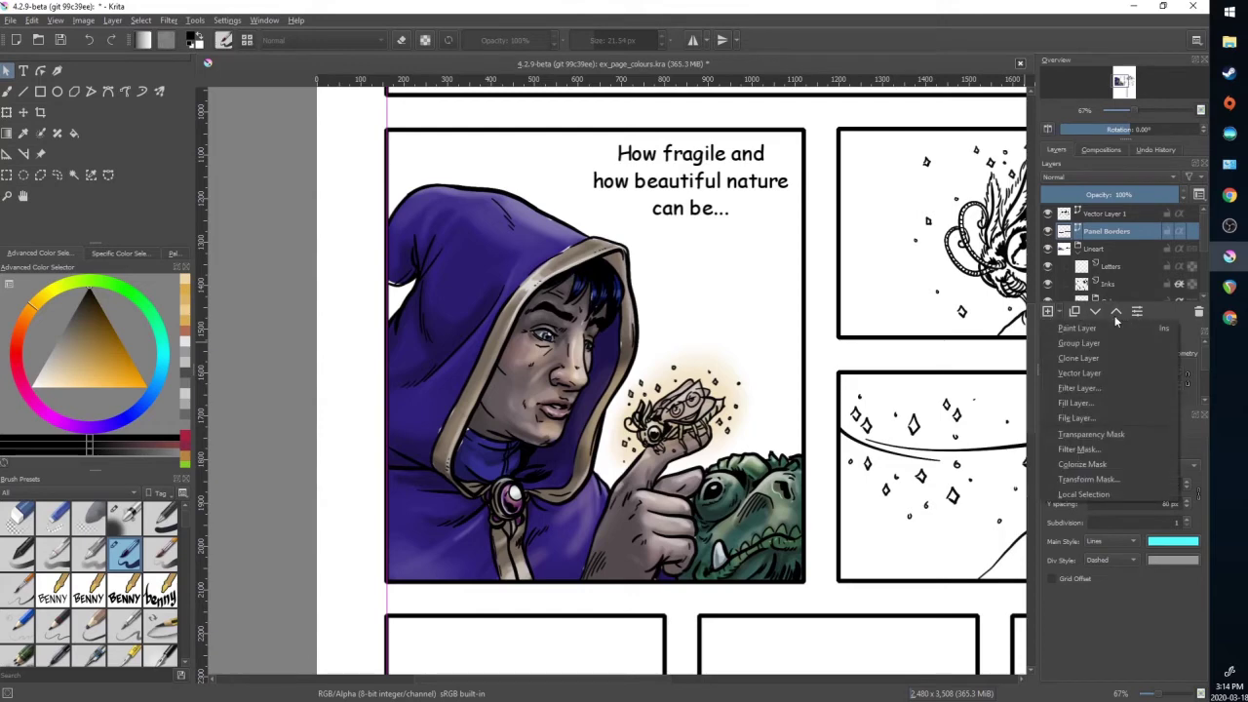
click(1090, 374)
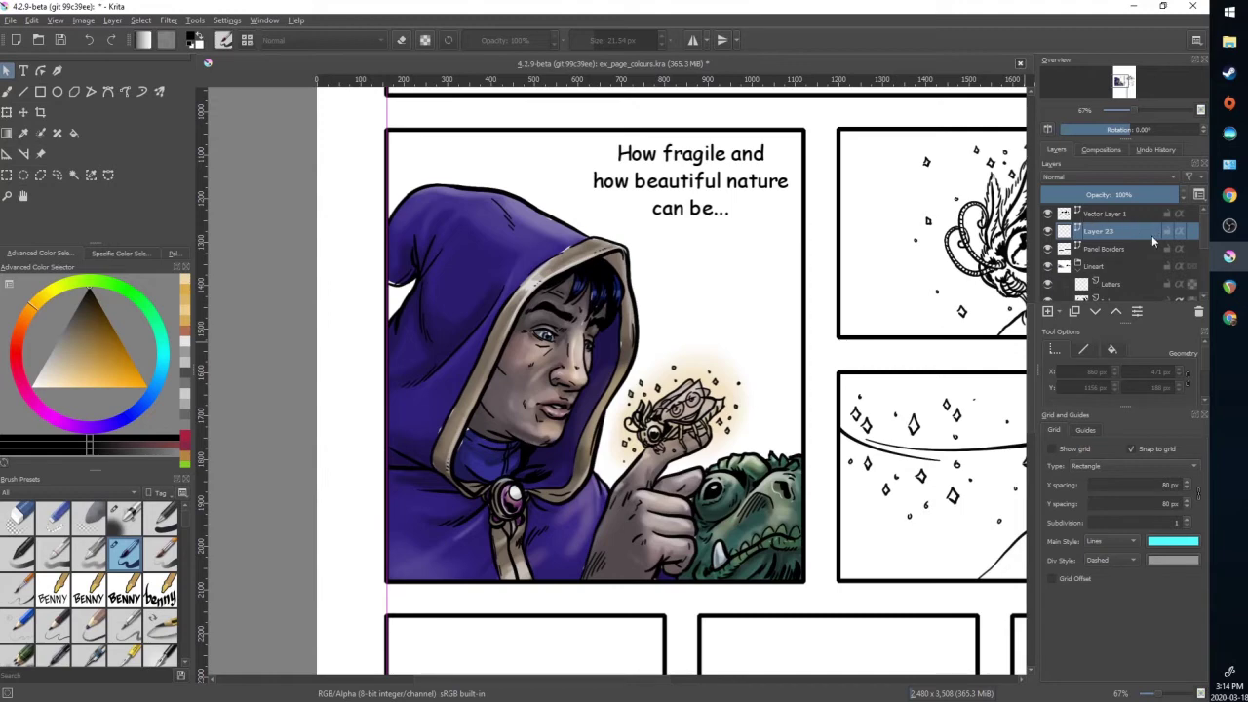
click(1048, 214)
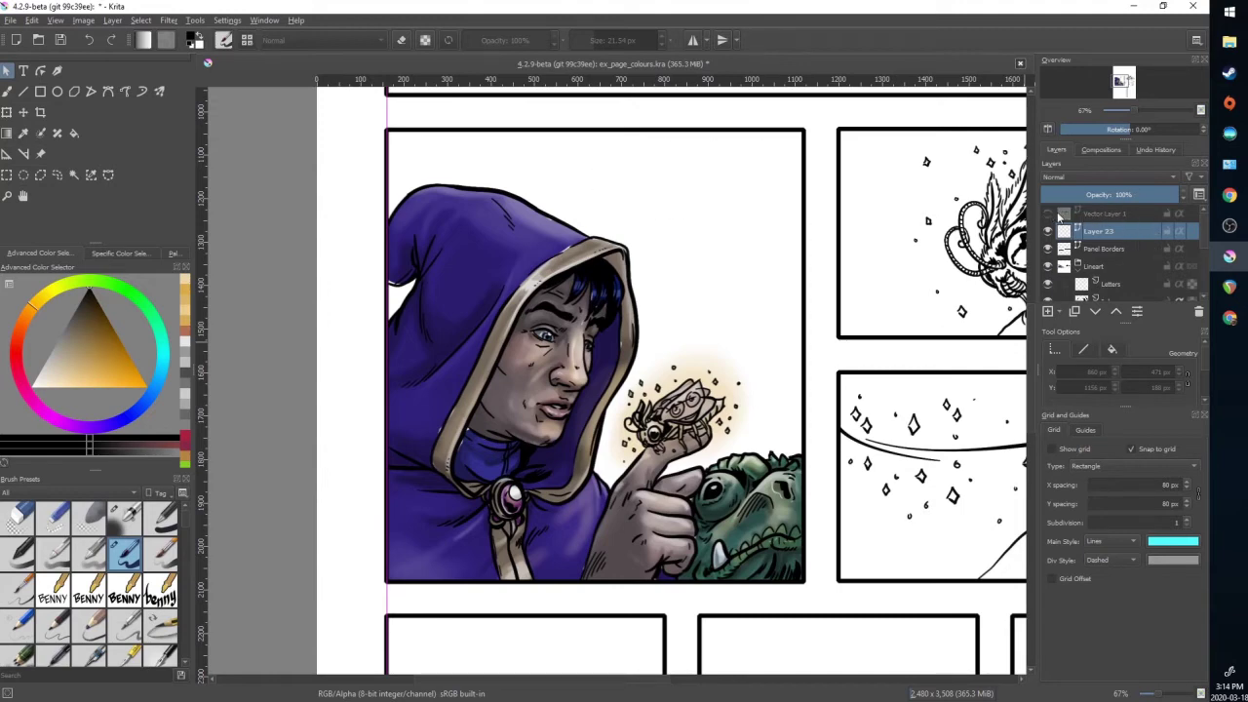
click(1050, 214)
- Rename the caption layer to Text and the new layer to Balloons
double_click(1104, 214)
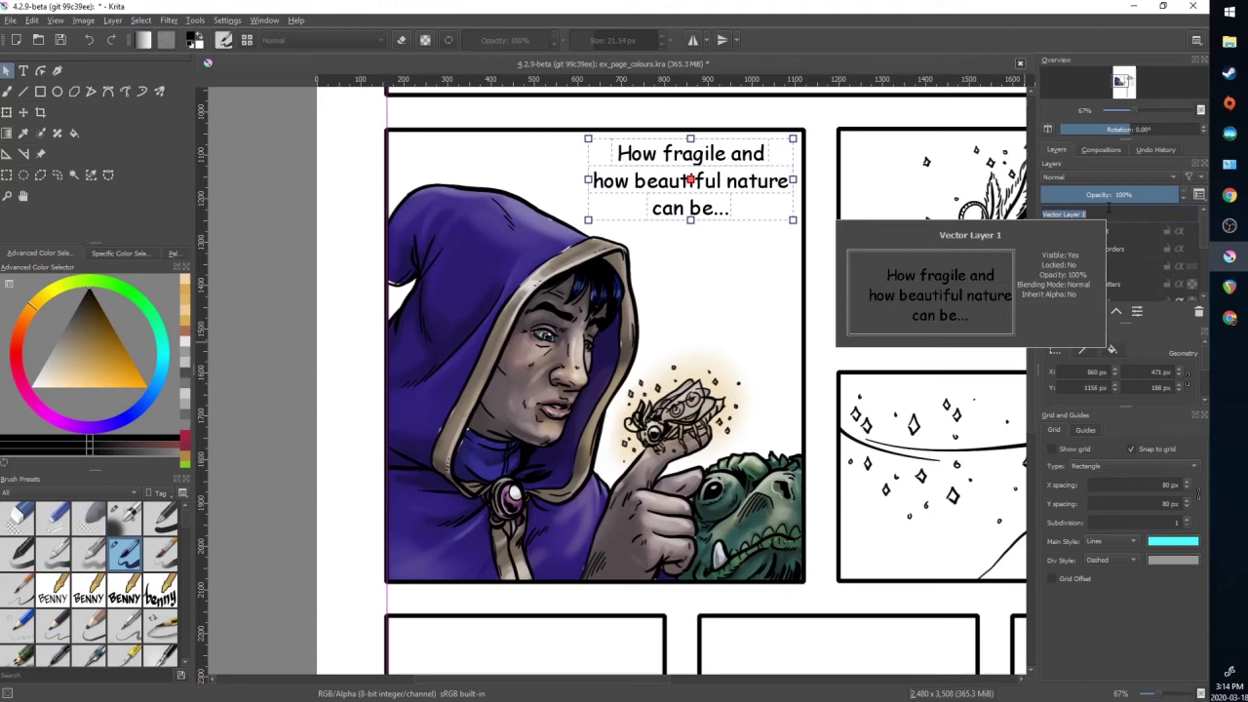
text(Te)
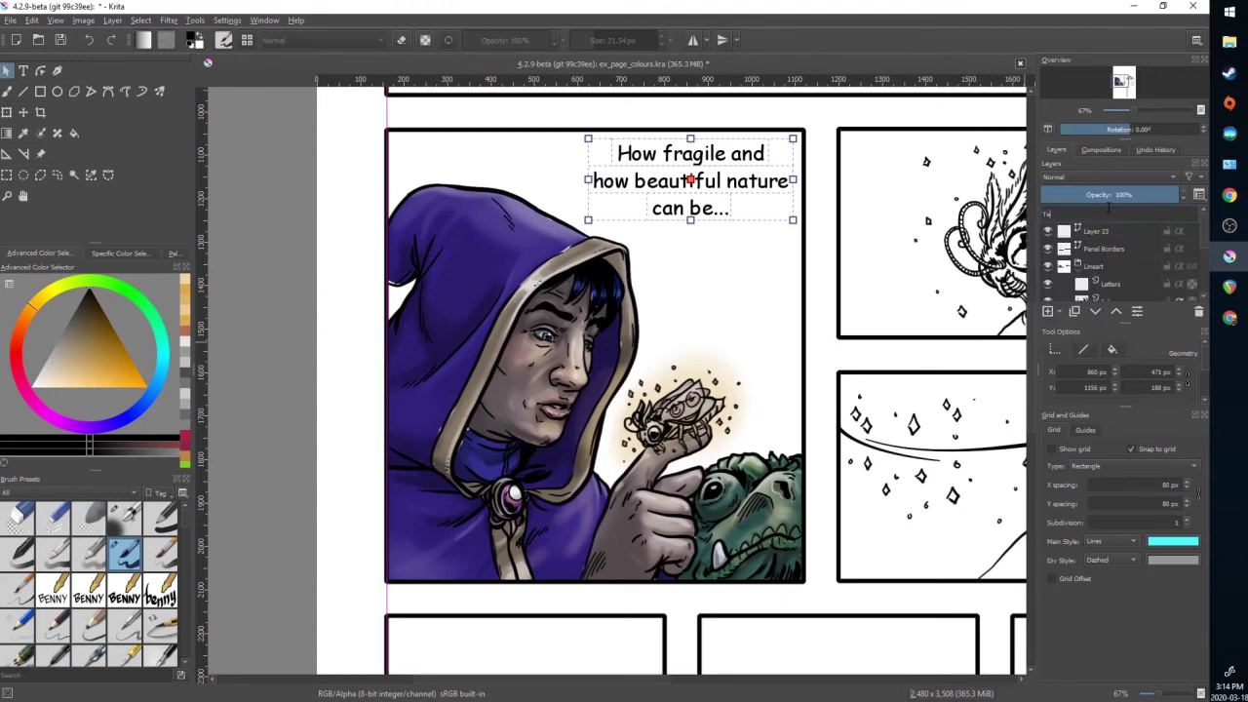
text(xt)
key(Return)
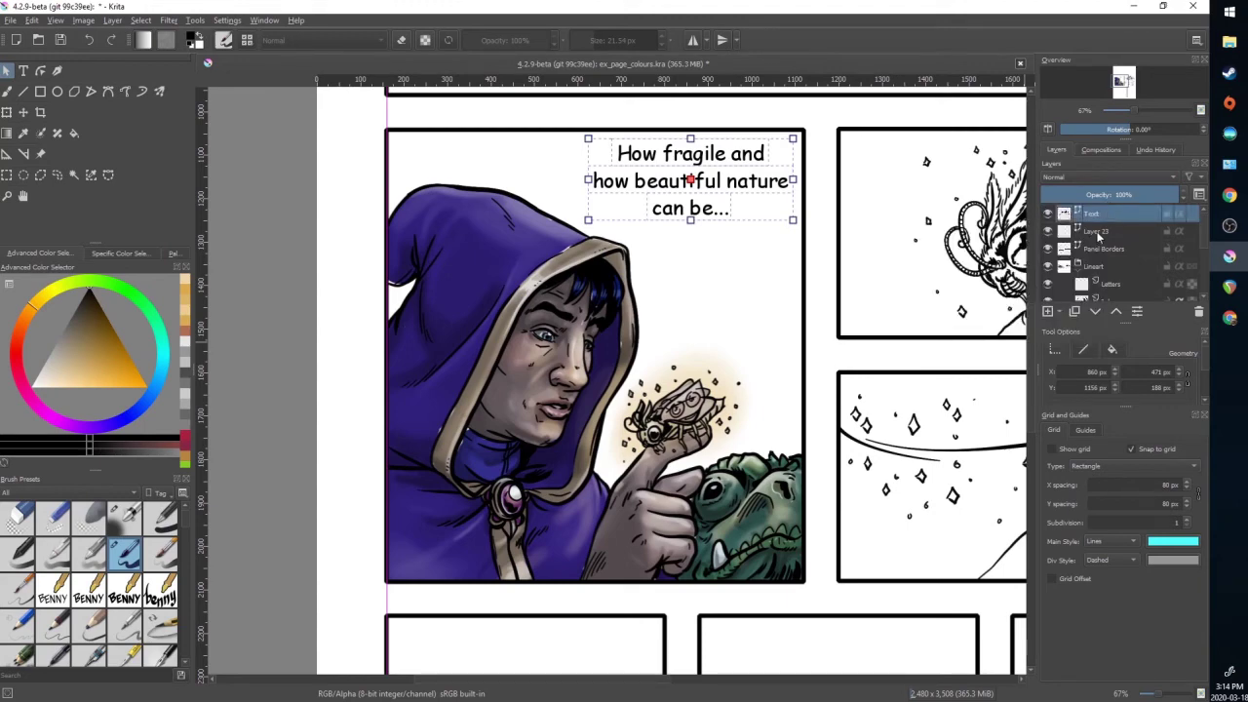
double_click(1100, 232)
text(Be)
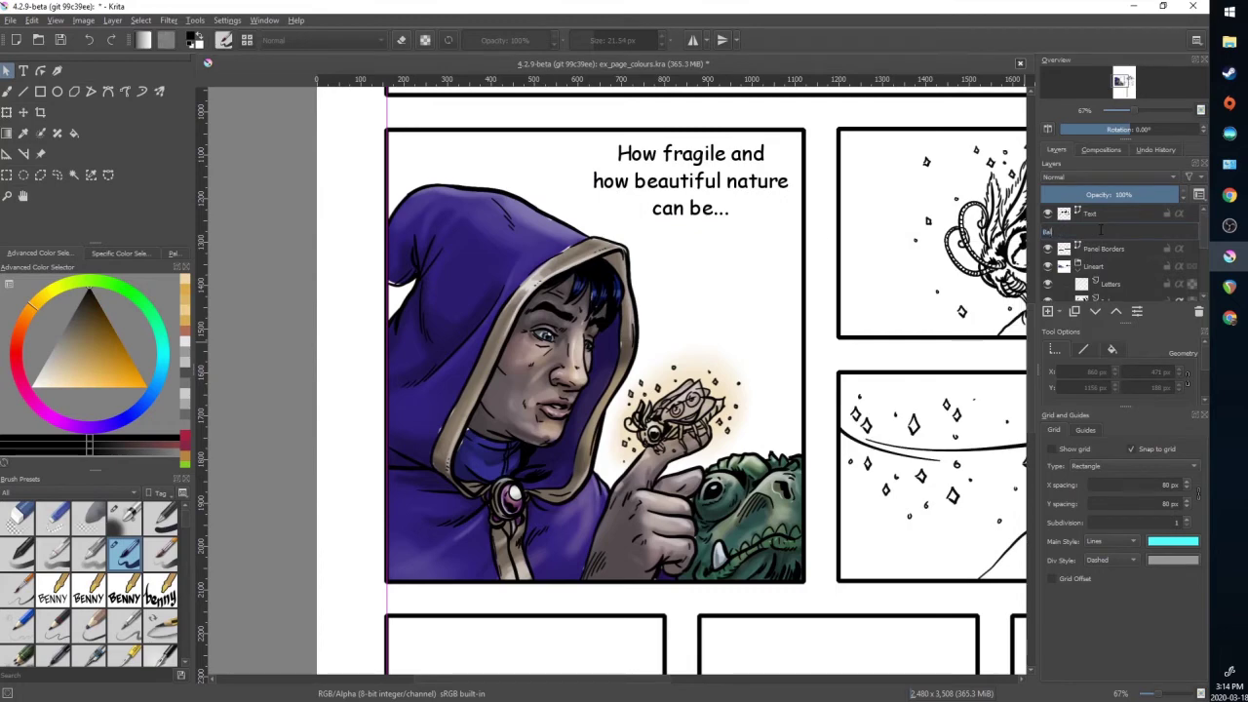
key(Return)
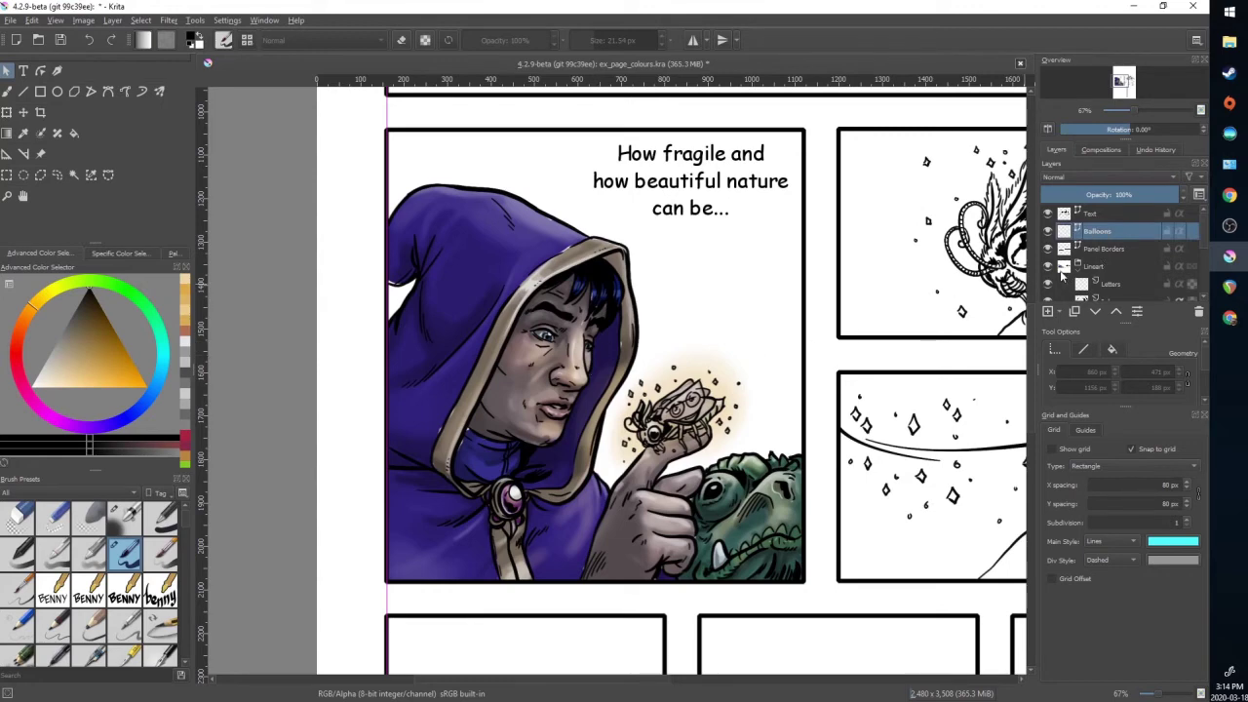
- Draw a roughly 532 by 240 px black-outlined ellipse around the caption on Balloons
click(58, 91)
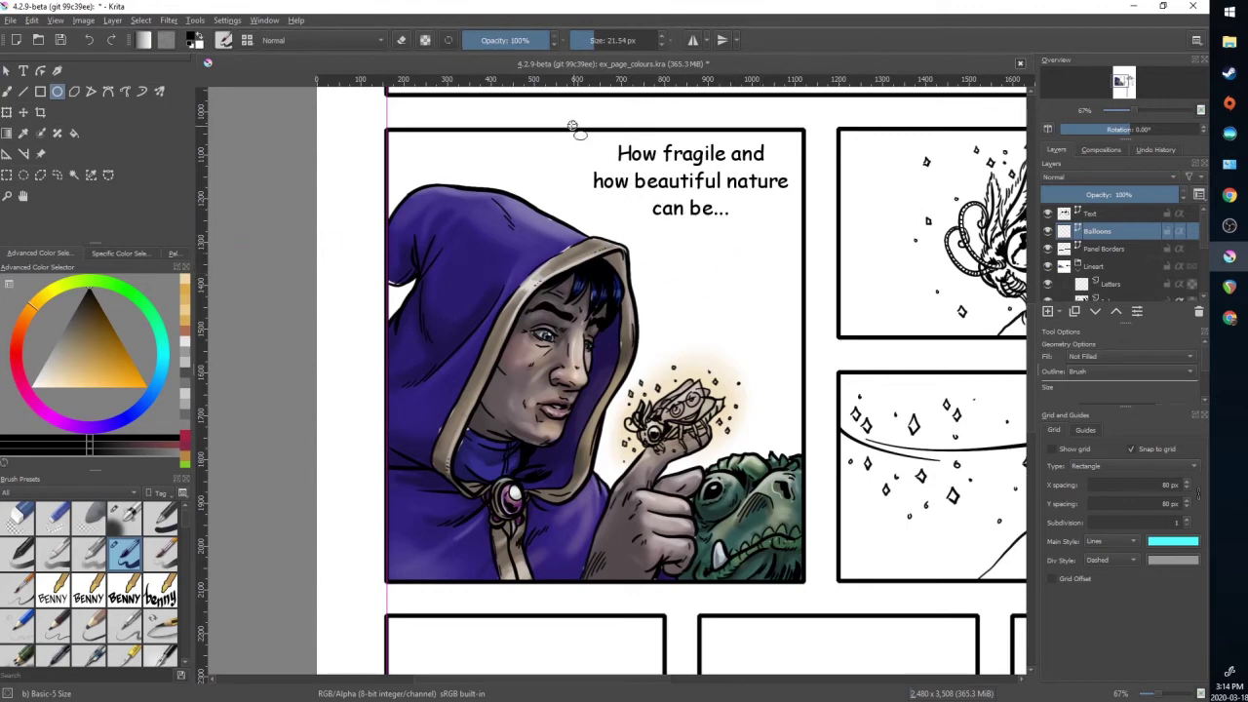
drag(572, 127, 805, 236)
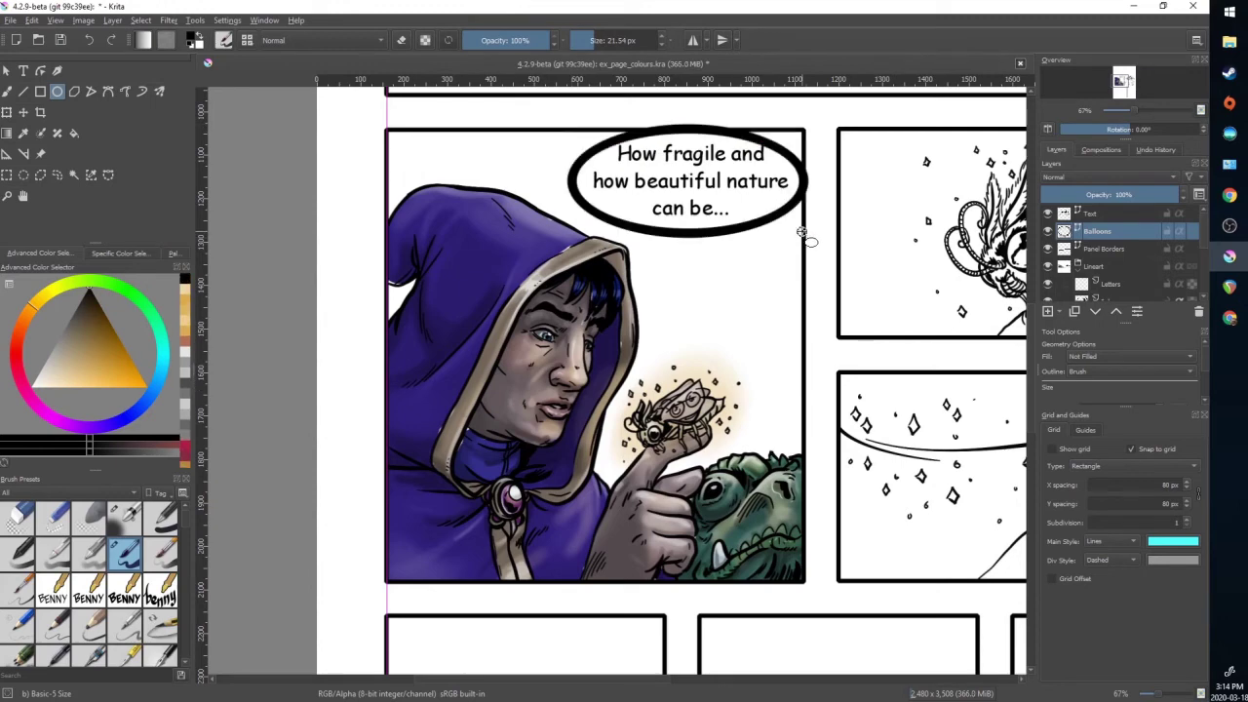
drag(1126, 404, 1140, 491)
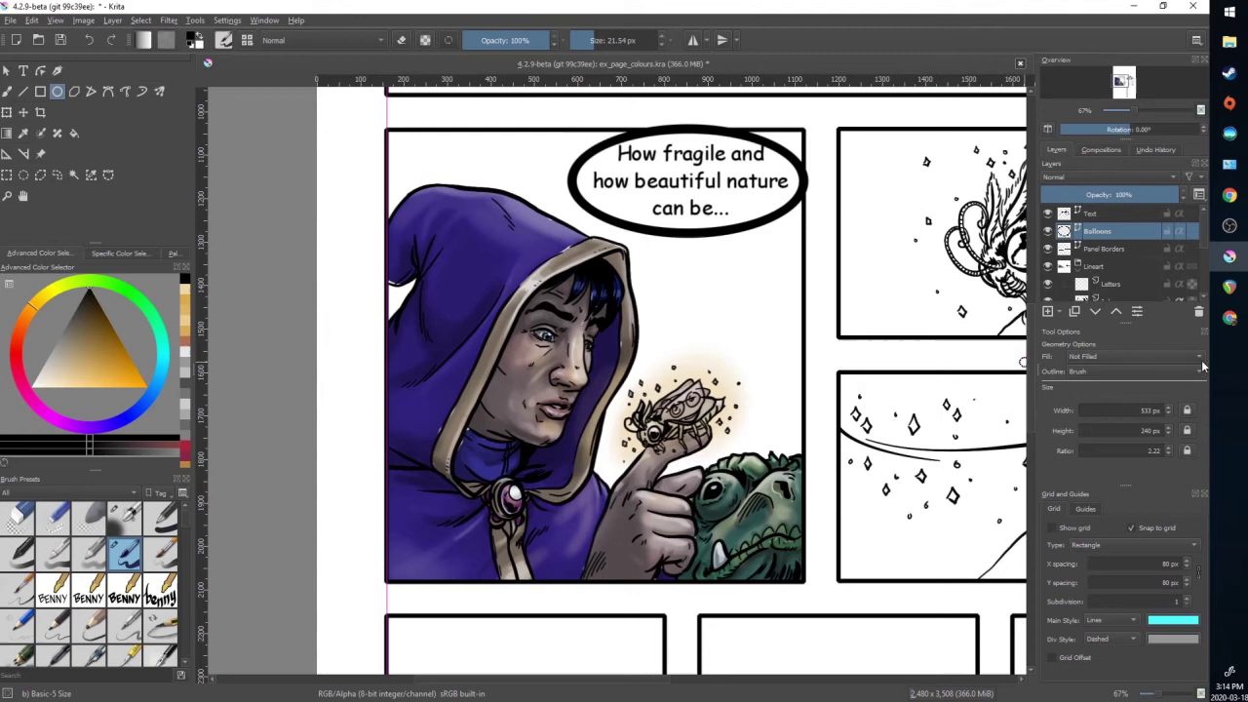
- Set shape fill to Foreground Color with No Outline, and delete the outlined ellipse
click(1155, 357)
click(1105, 373)
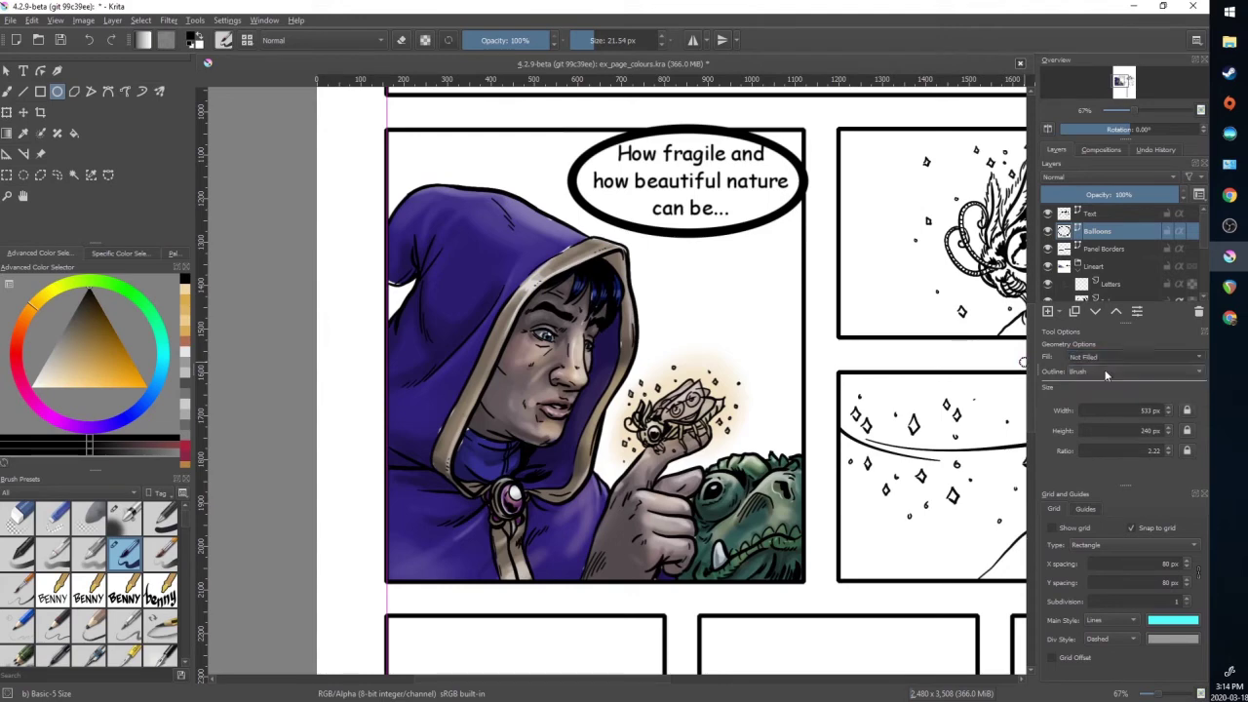
click(1204, 376)
click(1097, 357)
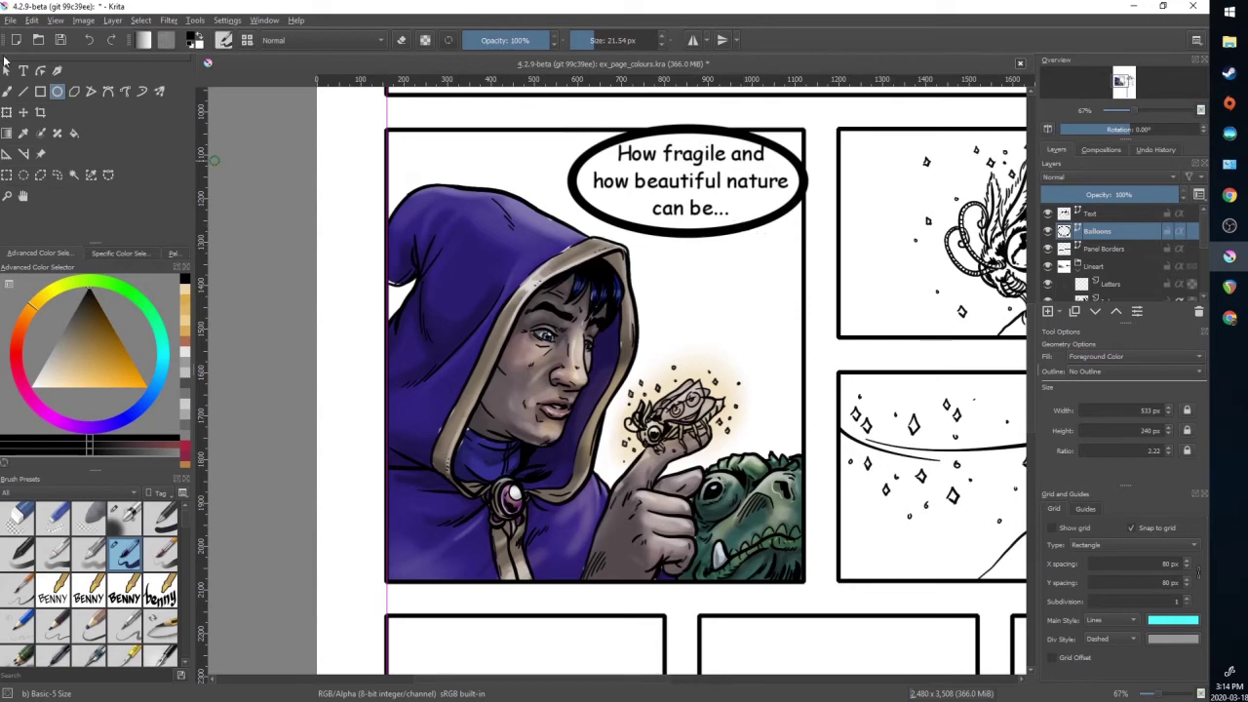
key(q)
click(743, 226)
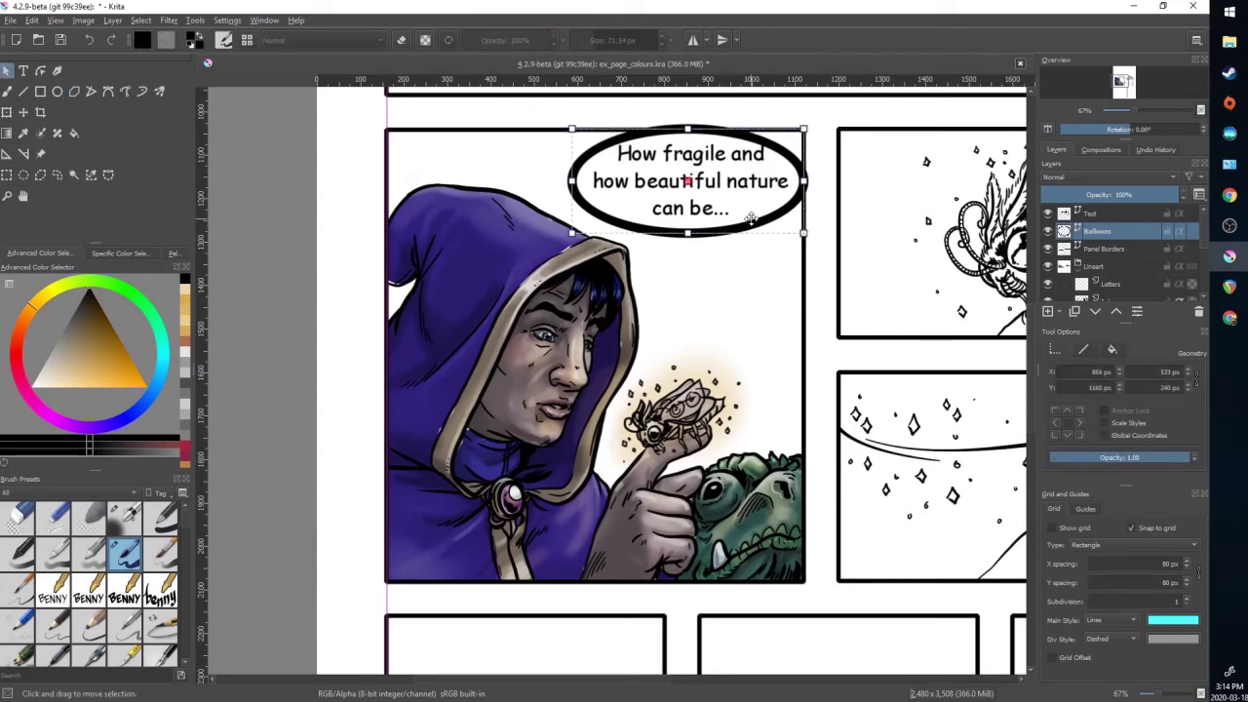
key(Delete)
- Swap colours, show the BG layer, and draw a white ellipse around the caption
click(57, 91)
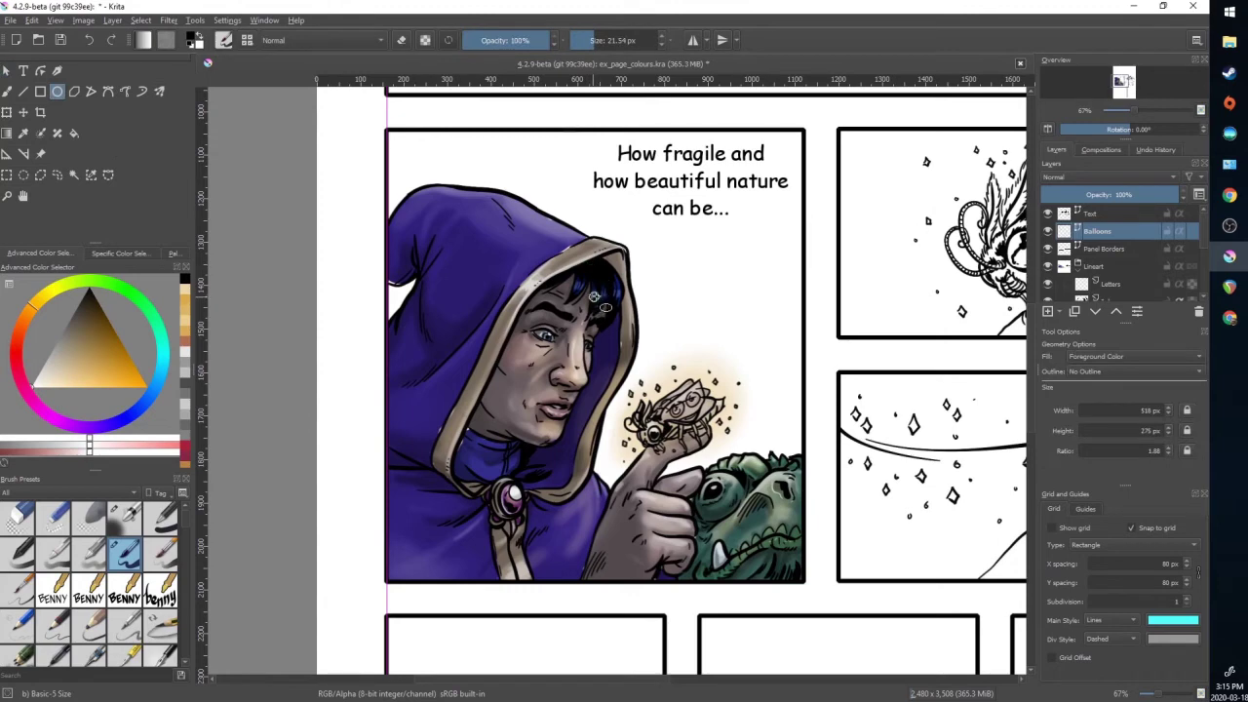
key(x)
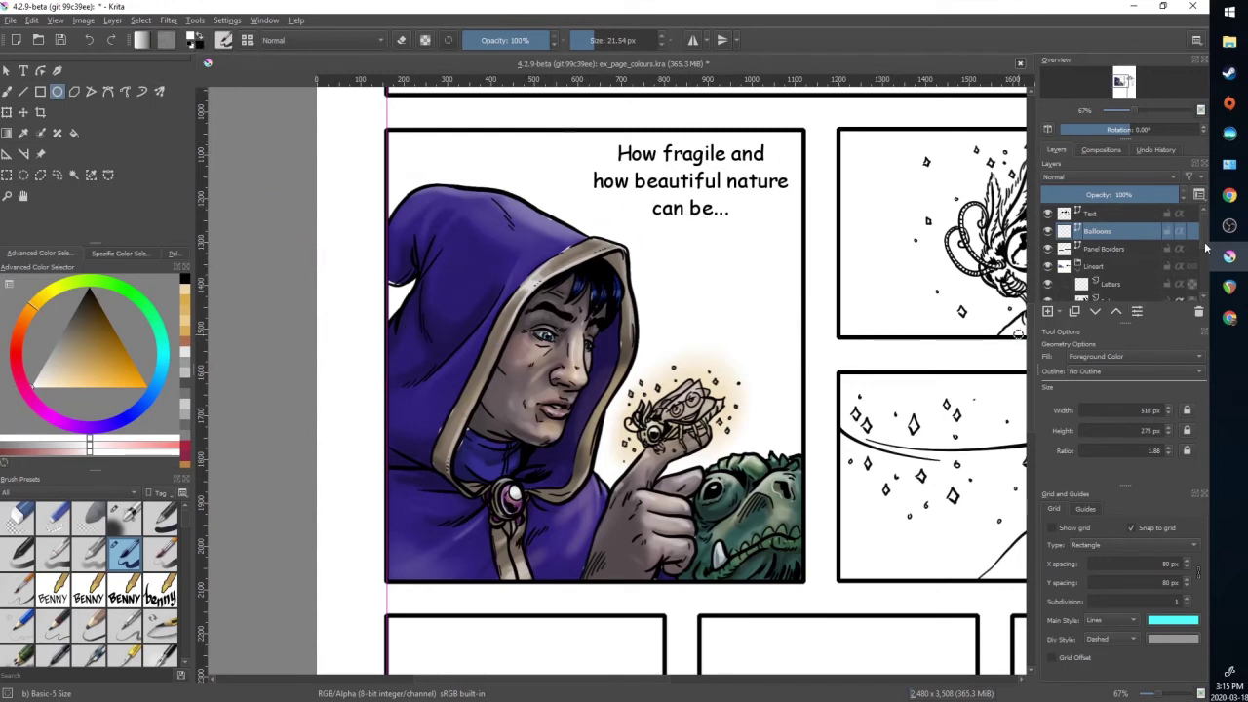
scroll(1207, 263, down, 3)
scroll(1207, 269, up, 1)
click(1047, 278)
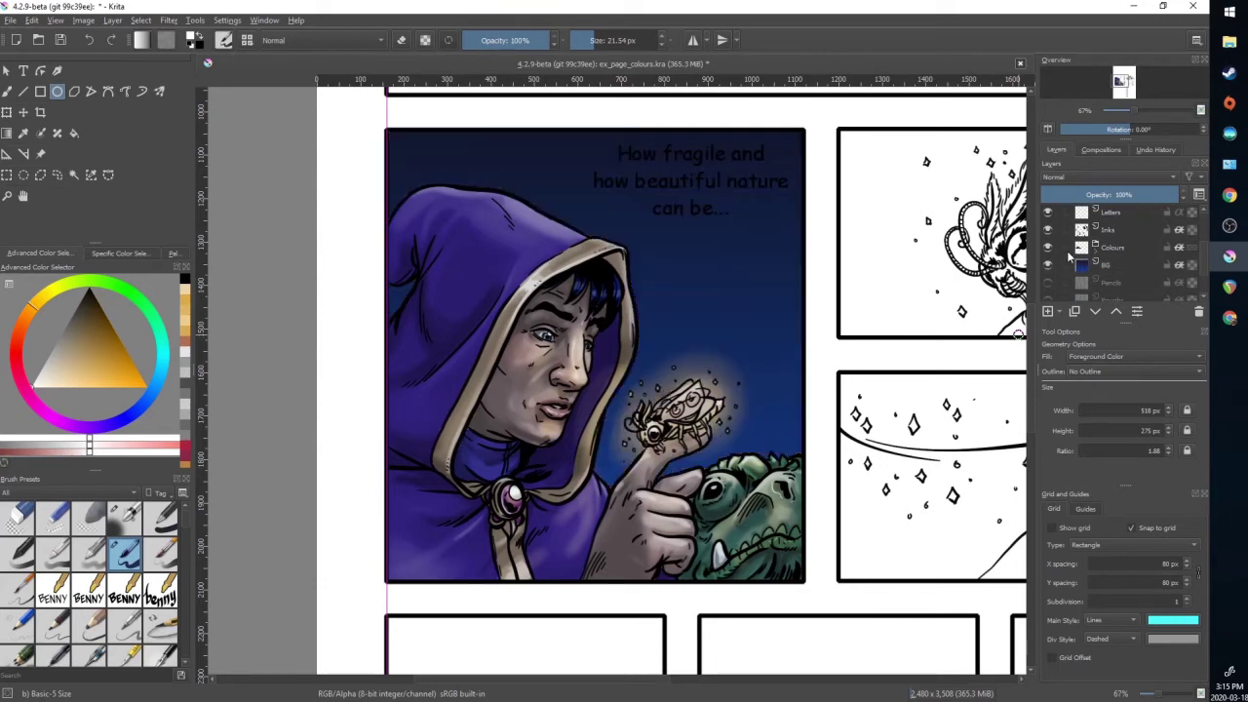
scroll(1202, 260, up, 1)
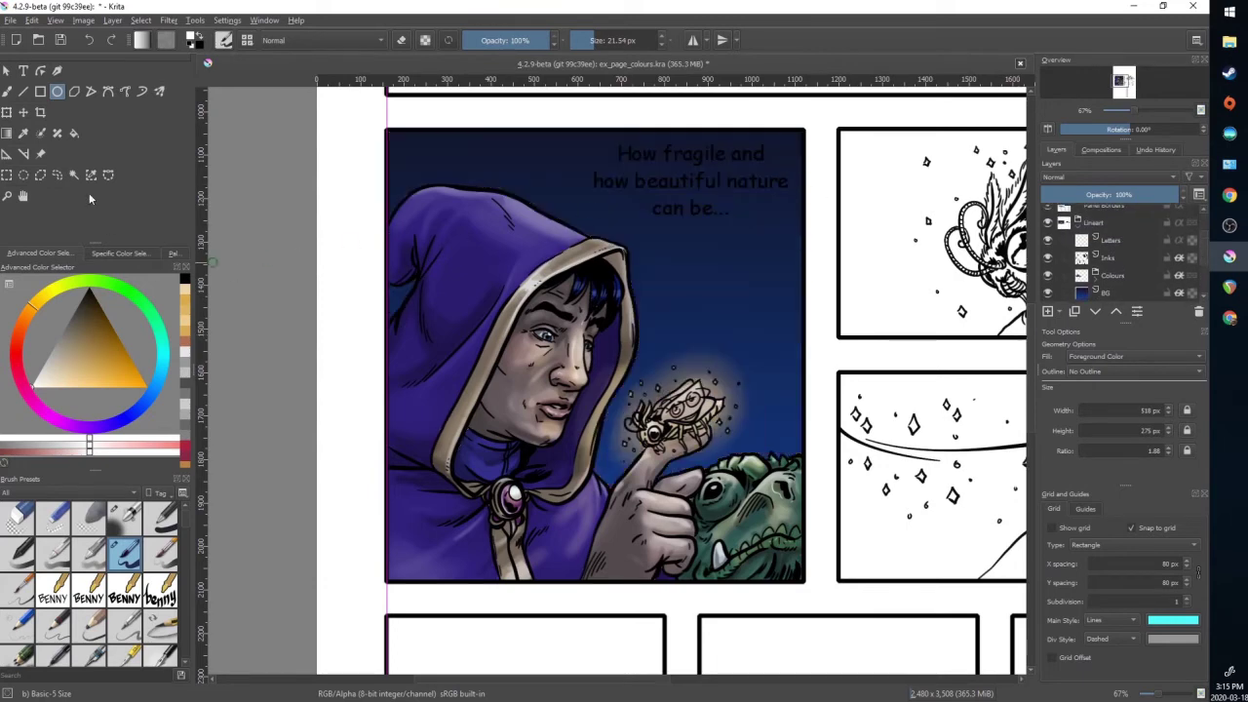
click(56, 91)
drag(571, 126, 809, 239)
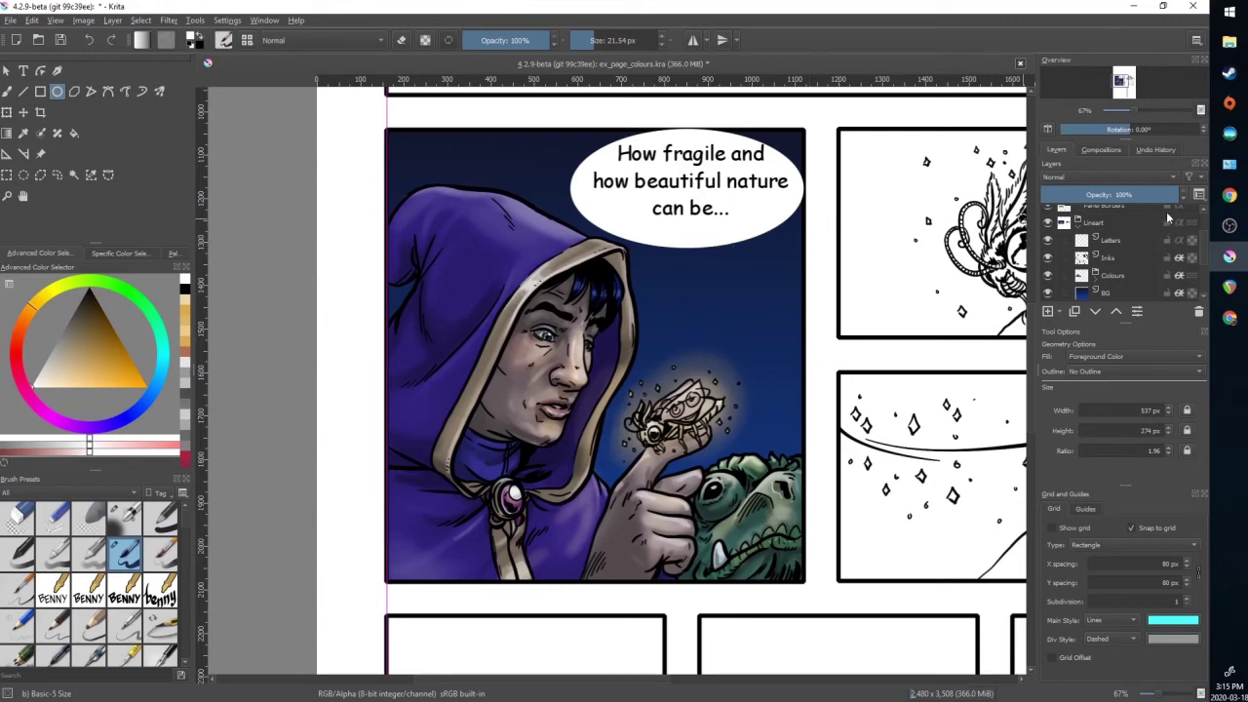
scroll(1121, 249, up, 2)
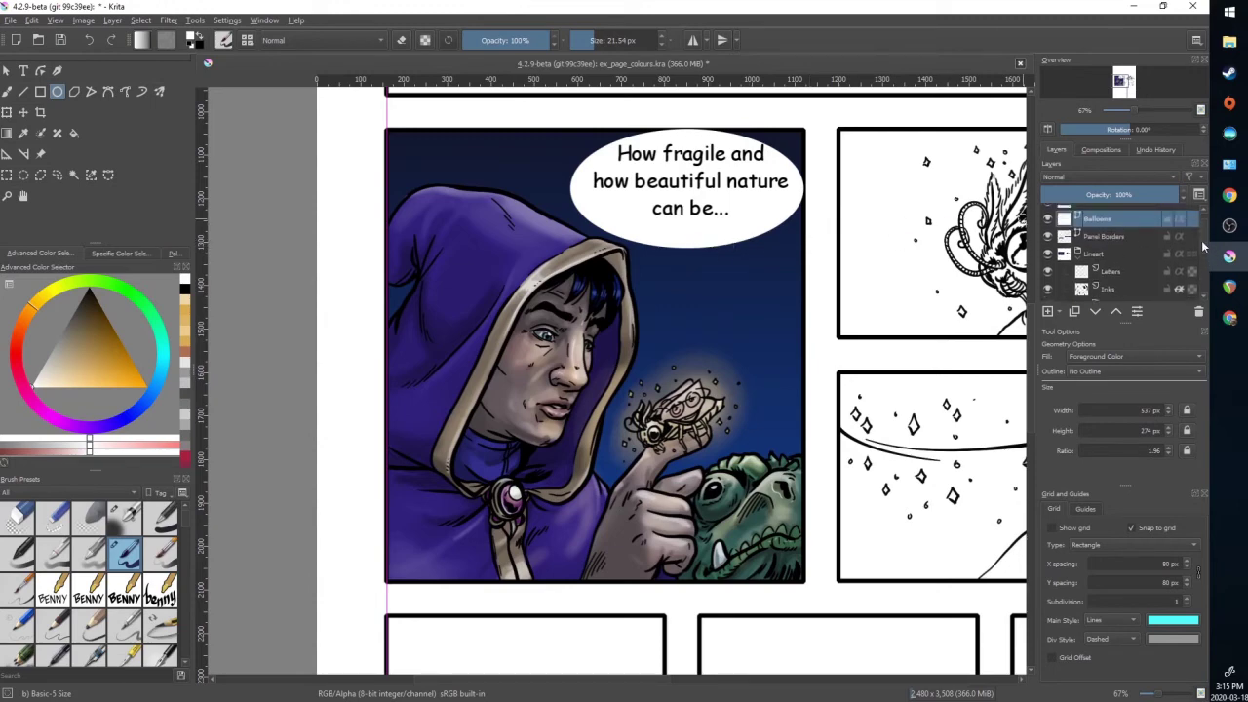
- Move the caption on the Text layer down to centre it, then reselect Balloons
click(1112, 212)
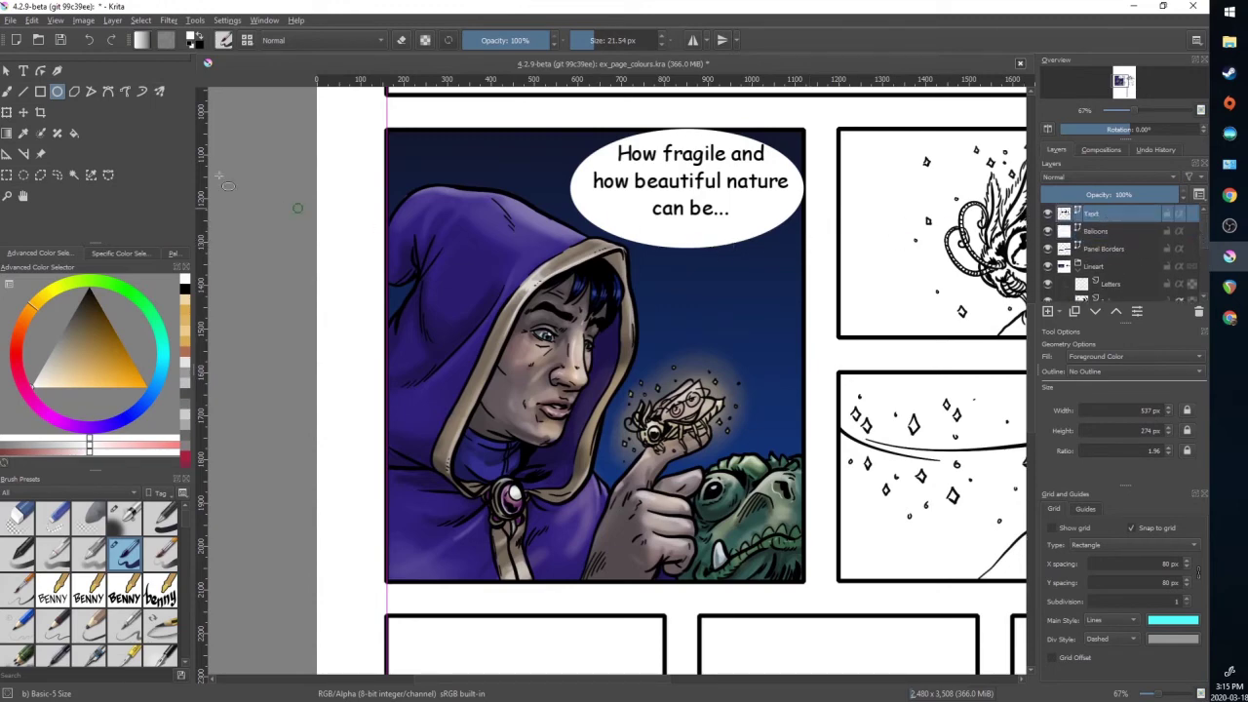
click(7, 70)
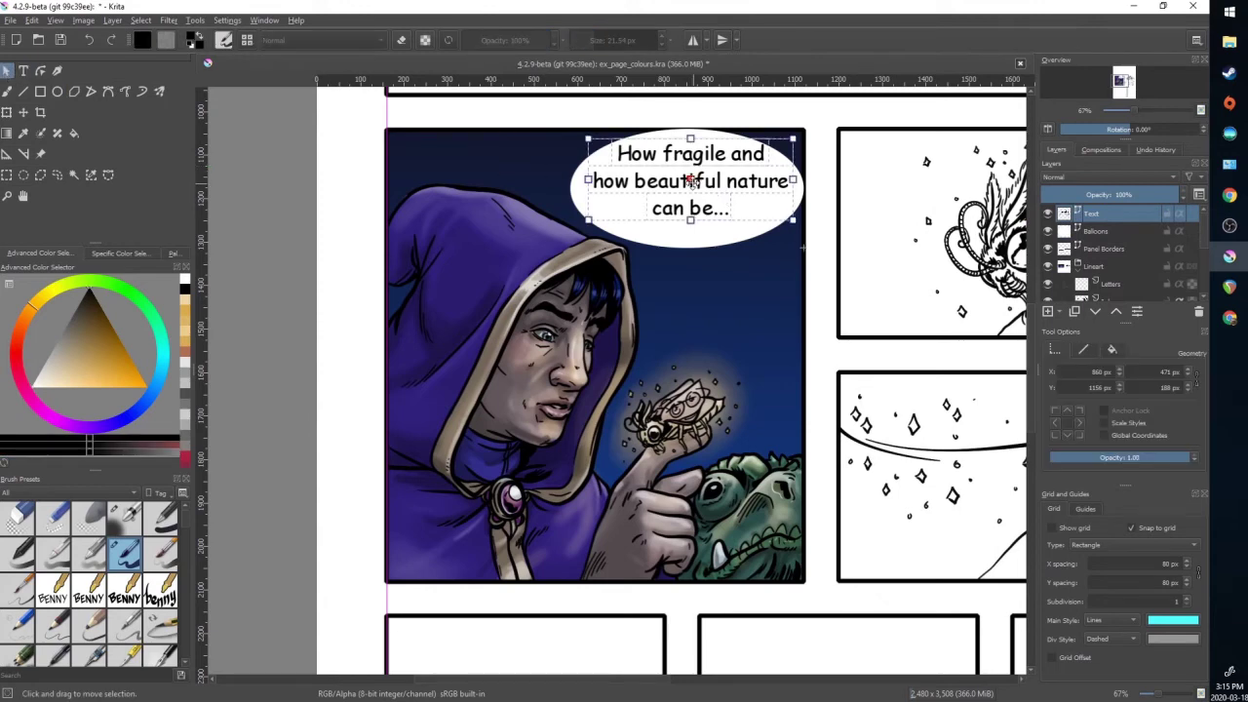
drag(691, 180, 689, 192)
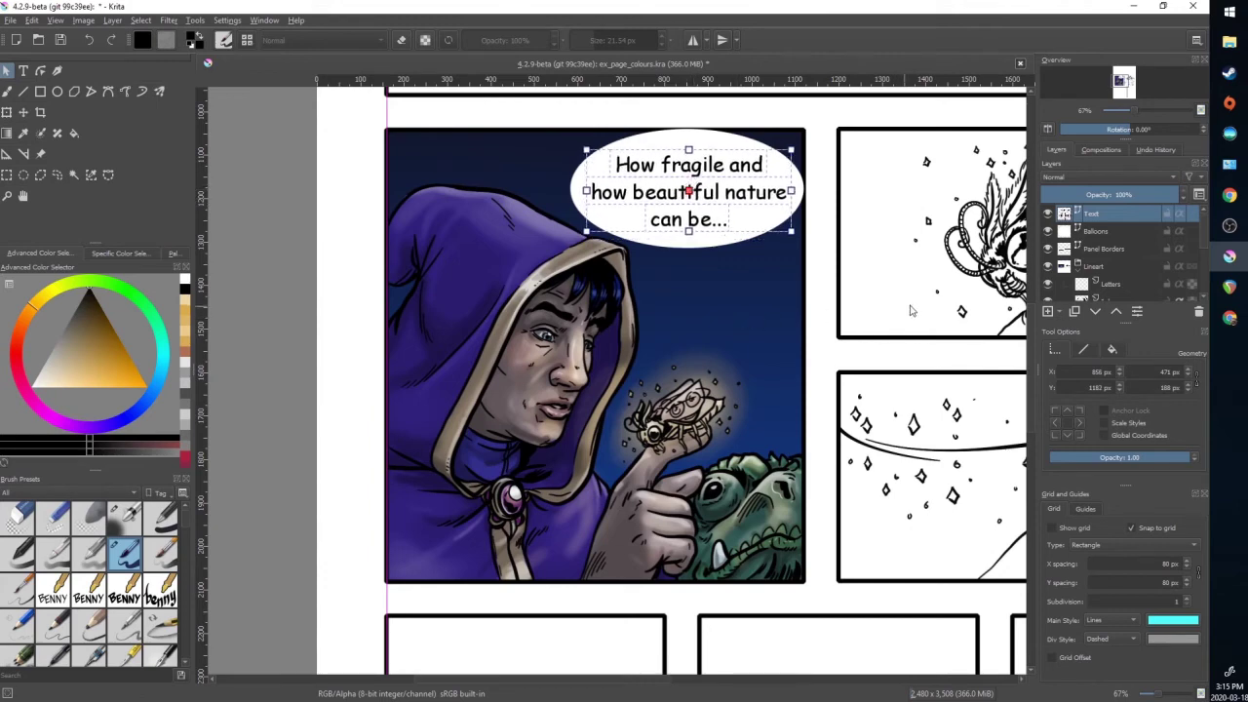
click(1111, 228)
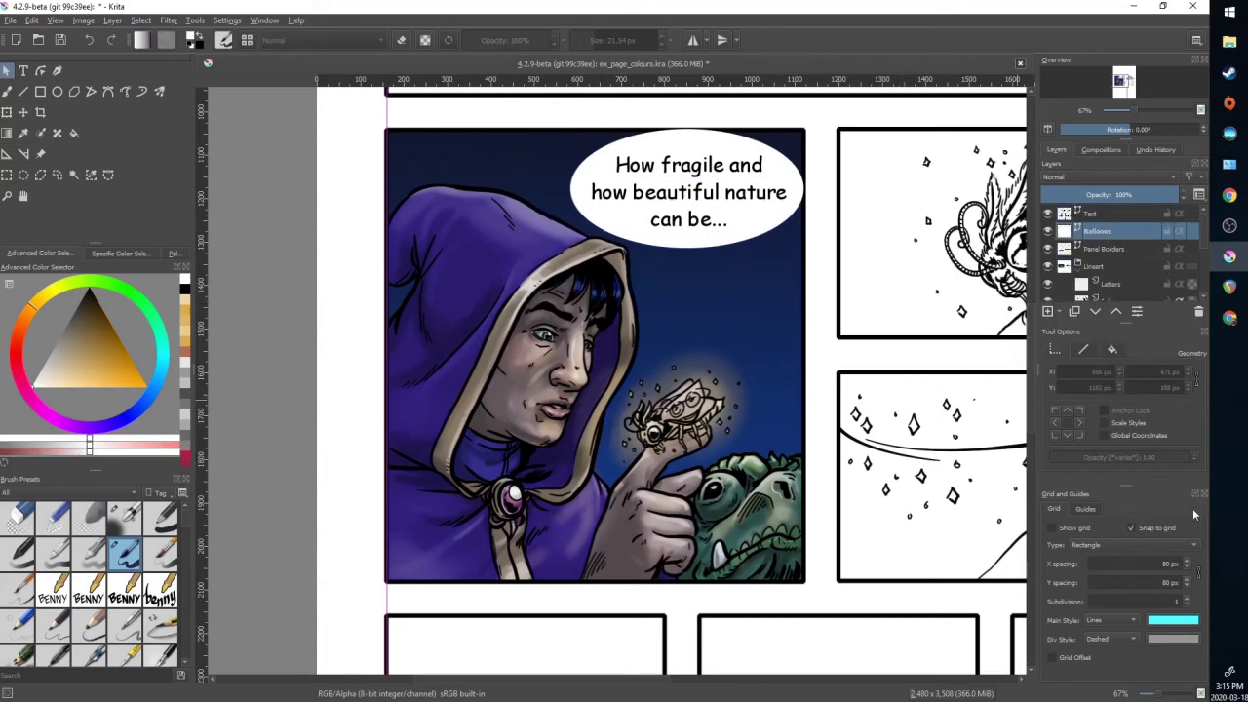
- Draw a white, outline-free three-point polyline tail from the balloon toward the hooded figure
click(90, 91)
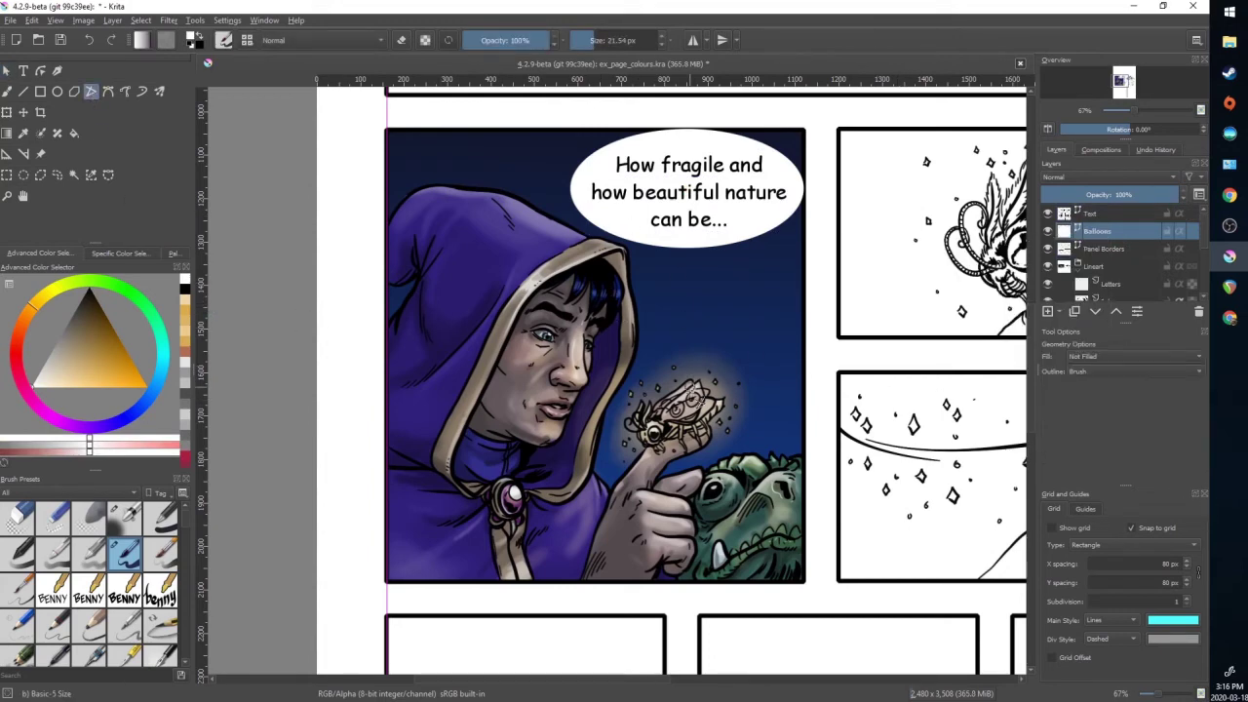
click(1197, 357)
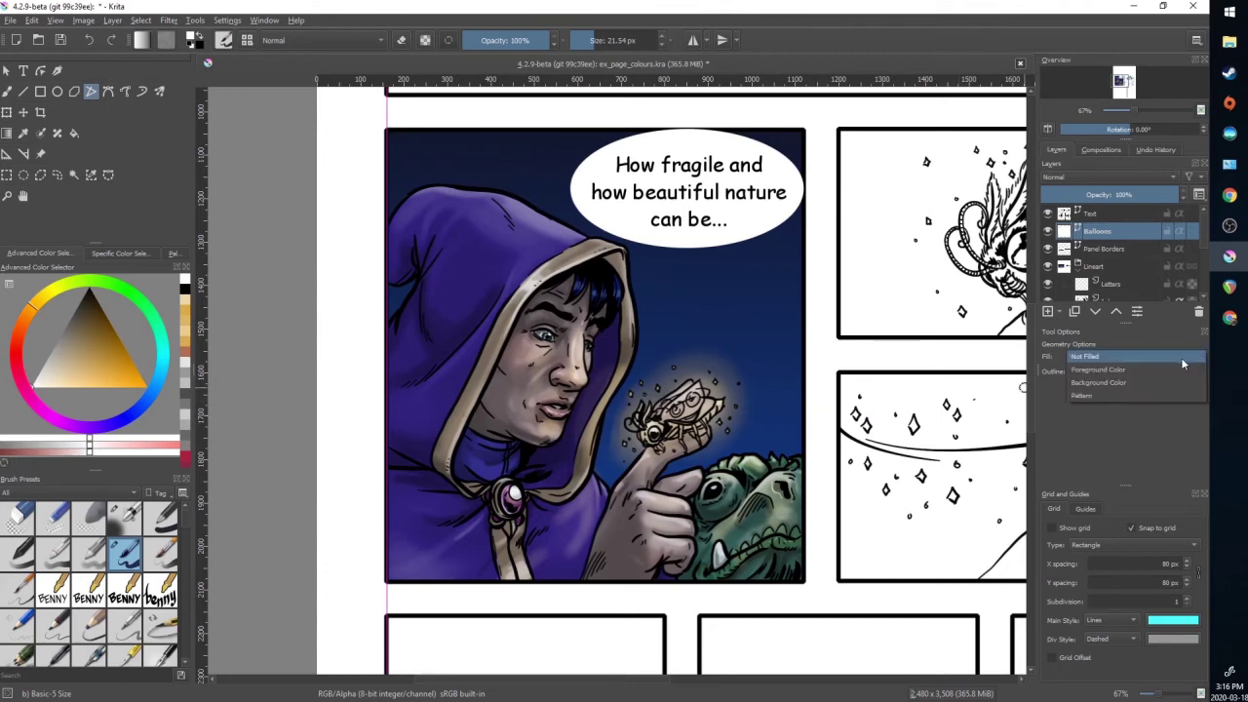
click(1124, 370)
click(1200, 373)
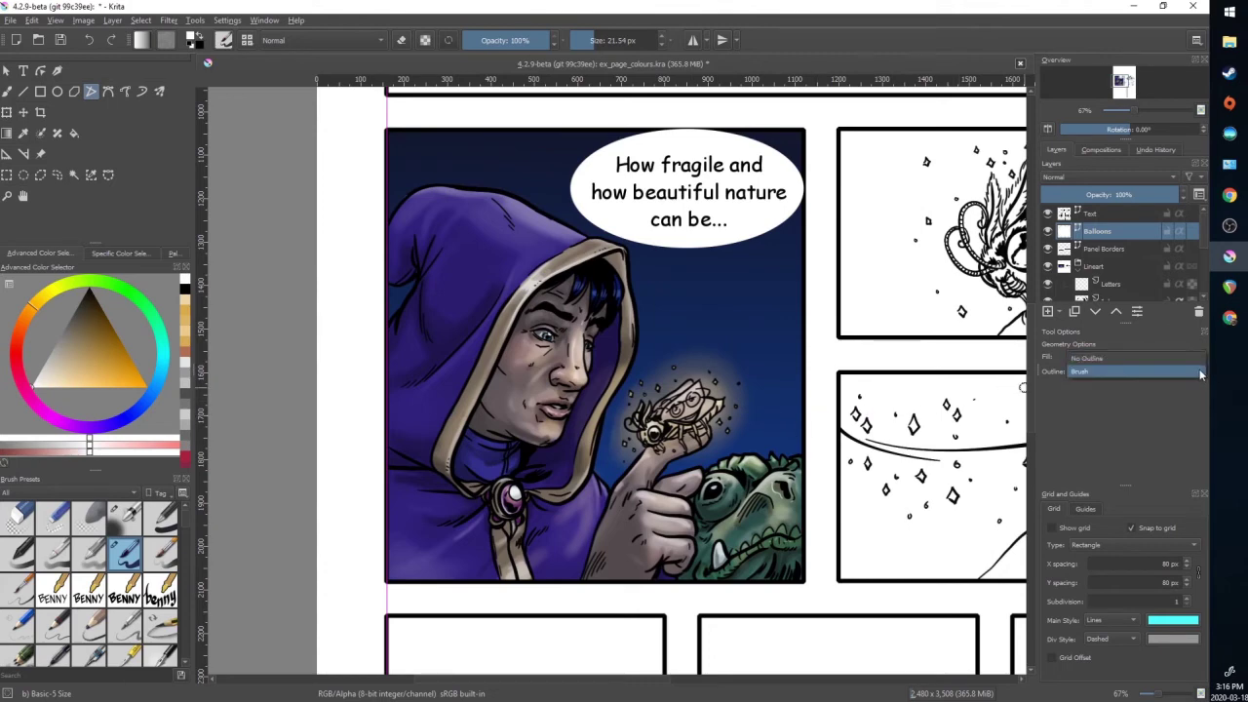
click(1130, 358)
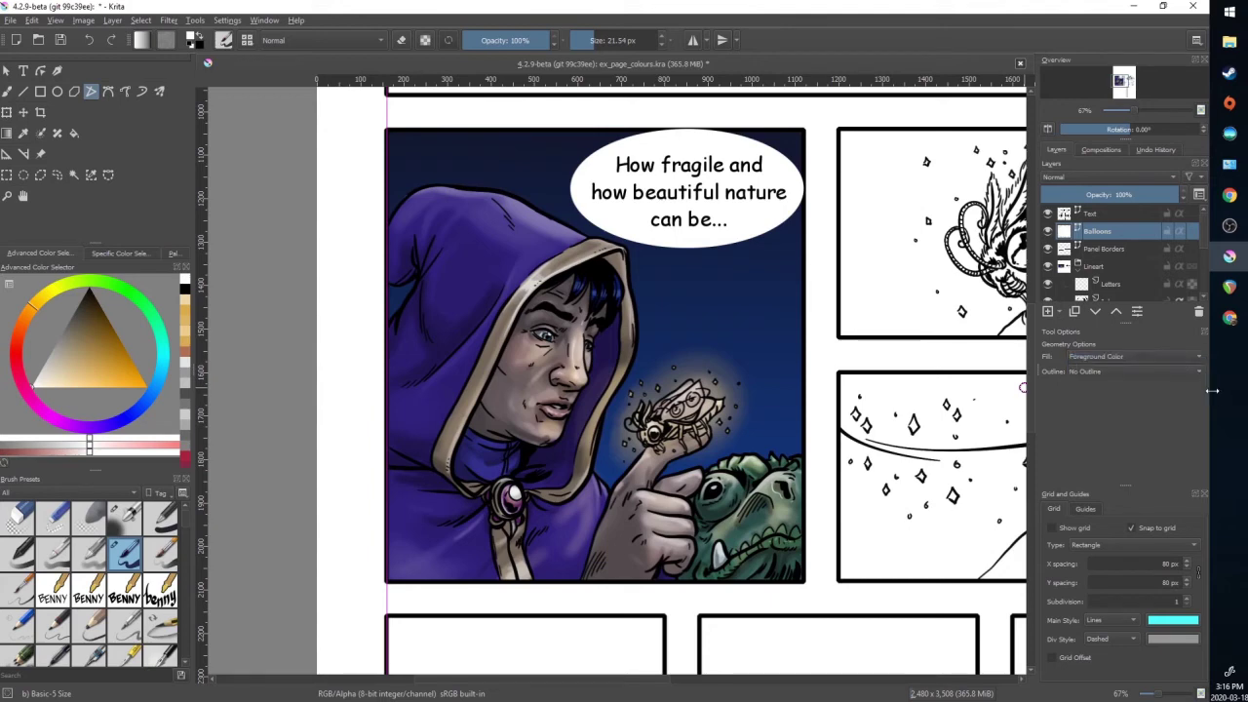
click(663, 246)
click(635, 290)
double_click(687, 246)
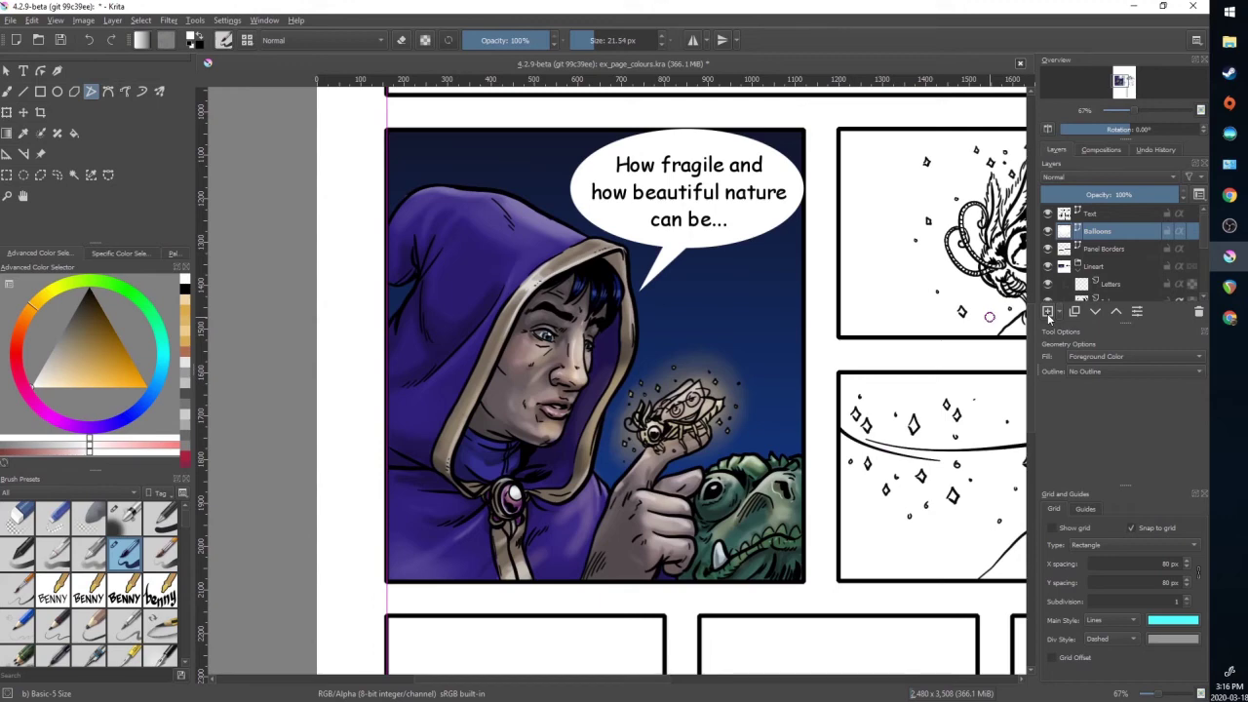
- Add a Layer Style stroke to Balloons at 100% opacity and 3 px size
click(113, 21)
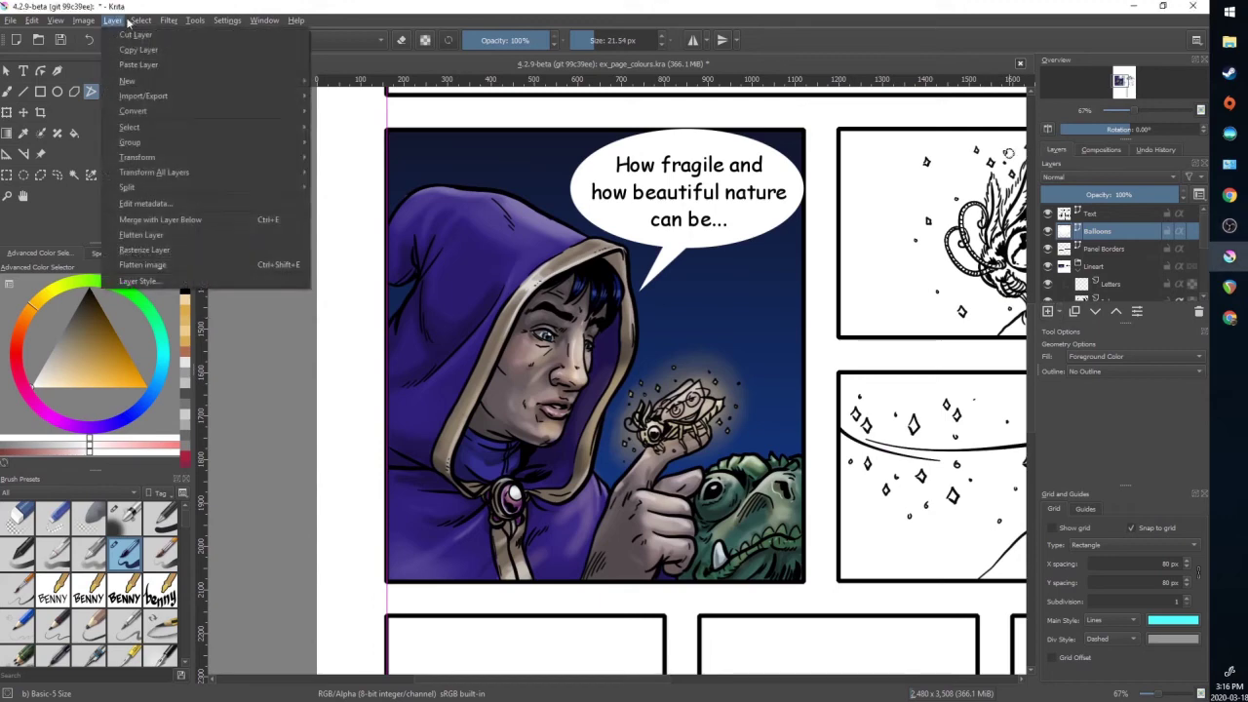
click(146, 282)
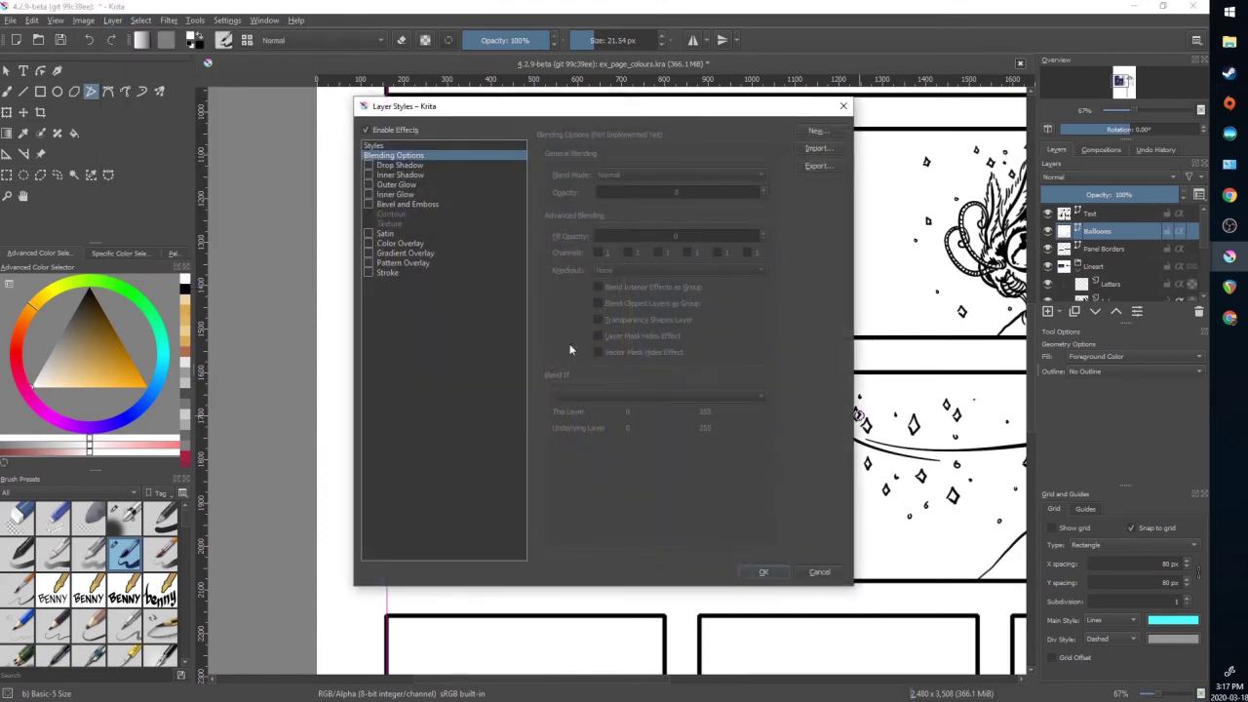
click(371, 272)
mouse_move(682, 106)
mouse_down()
mouse_move(635, 123)
mouse_move(322, 132)
mouse_move(352, 121)
mouse_up()
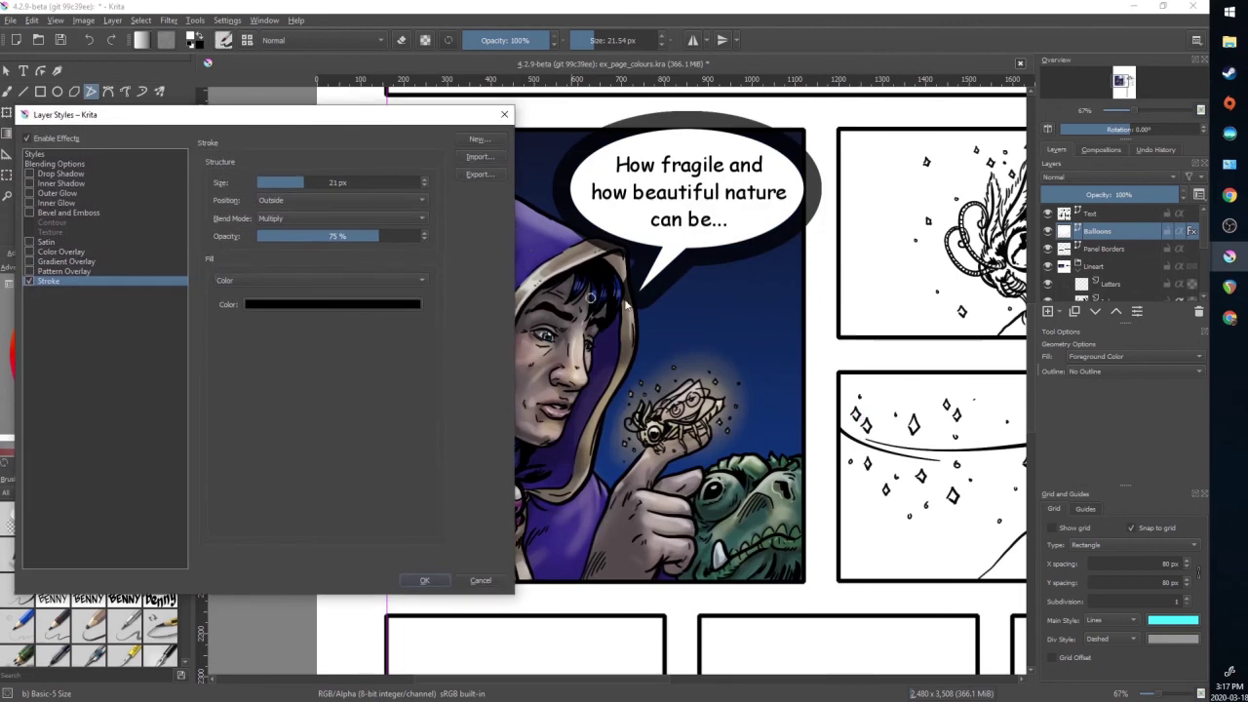
drag(382, 236, 429, 231)
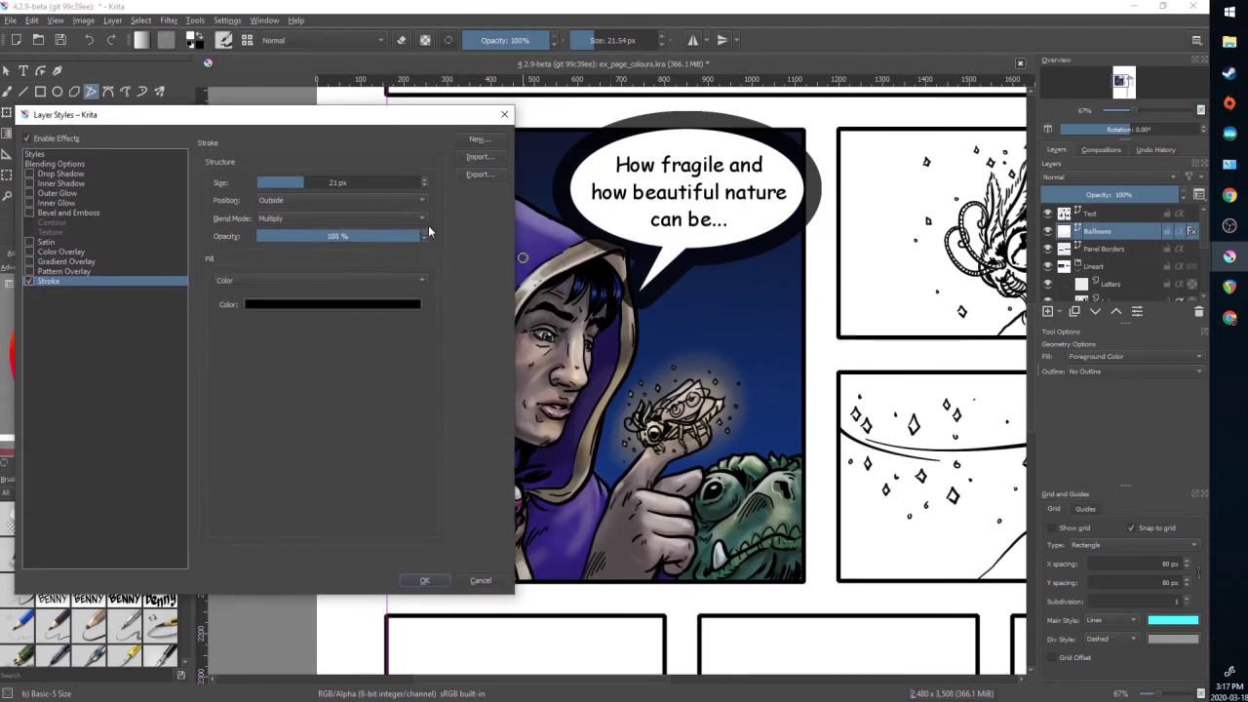
drag(302, 182, 283, 184)
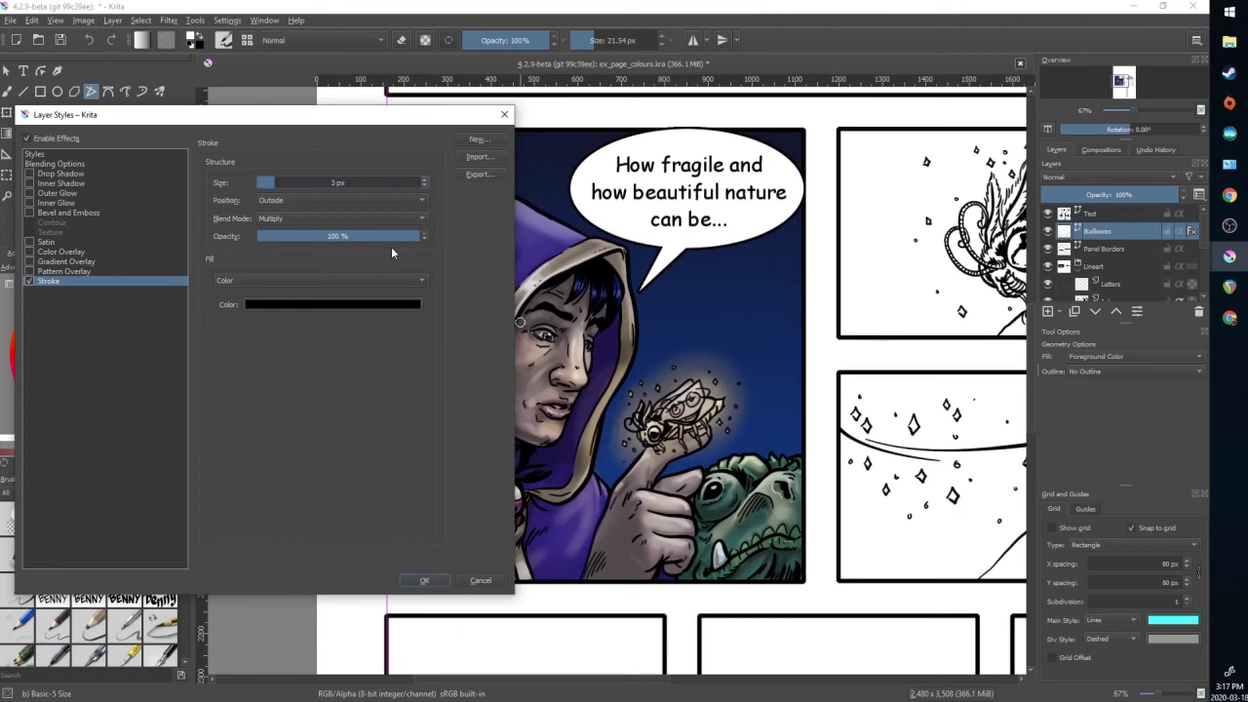
click(424, 580)
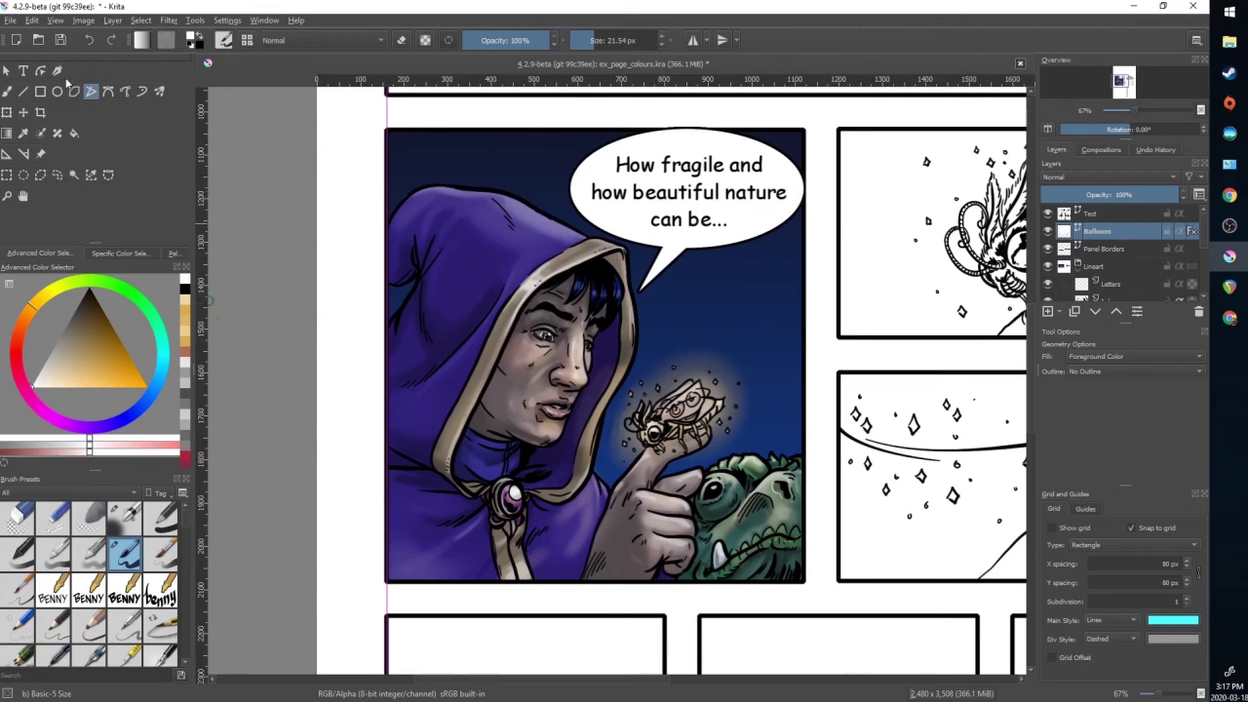
- Nudge the Comic Sans caption slightly up and left to centre it in the balloon, leaving its text unchanged
click(9, 70)
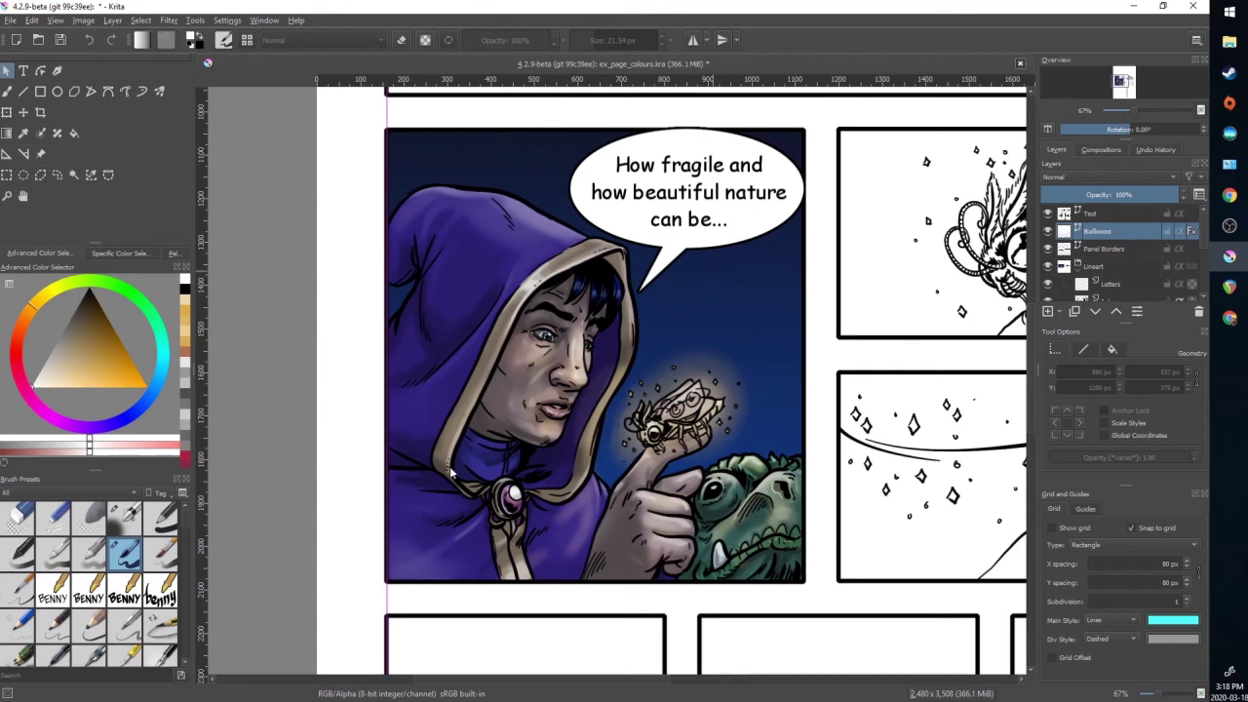
click(1105, 215)
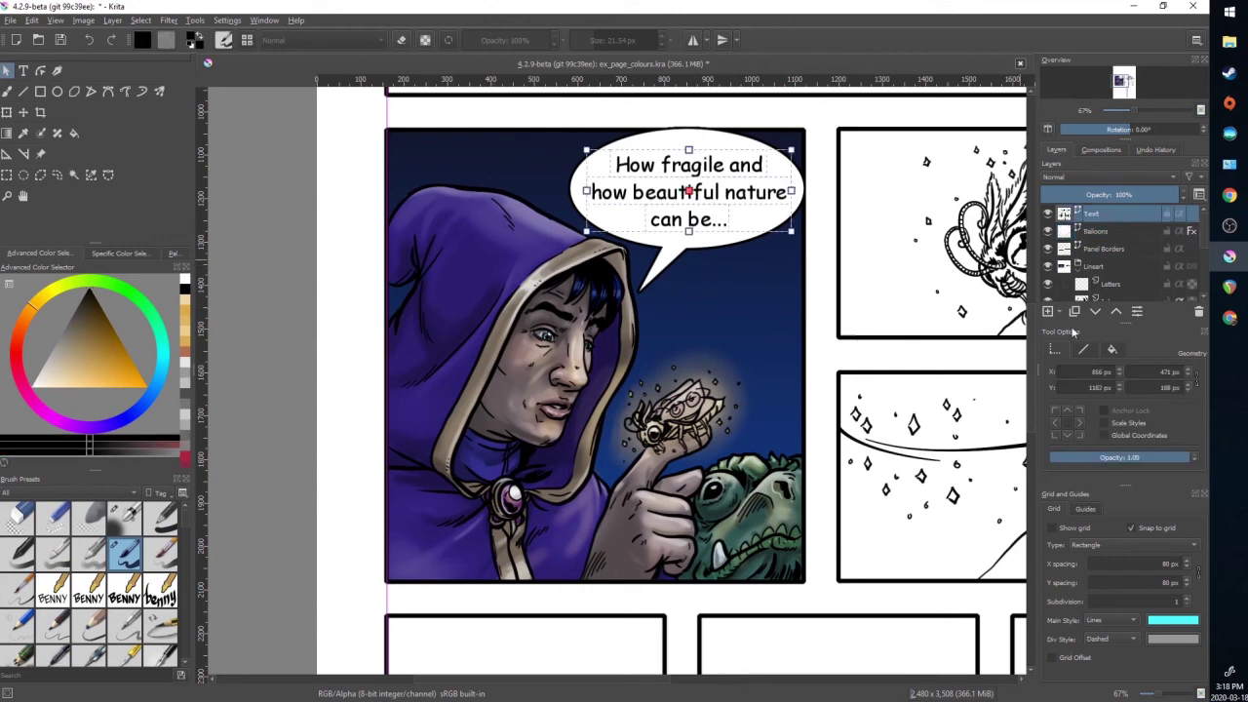
drag(710, 192, 709, 190)
double_click(710, 191)
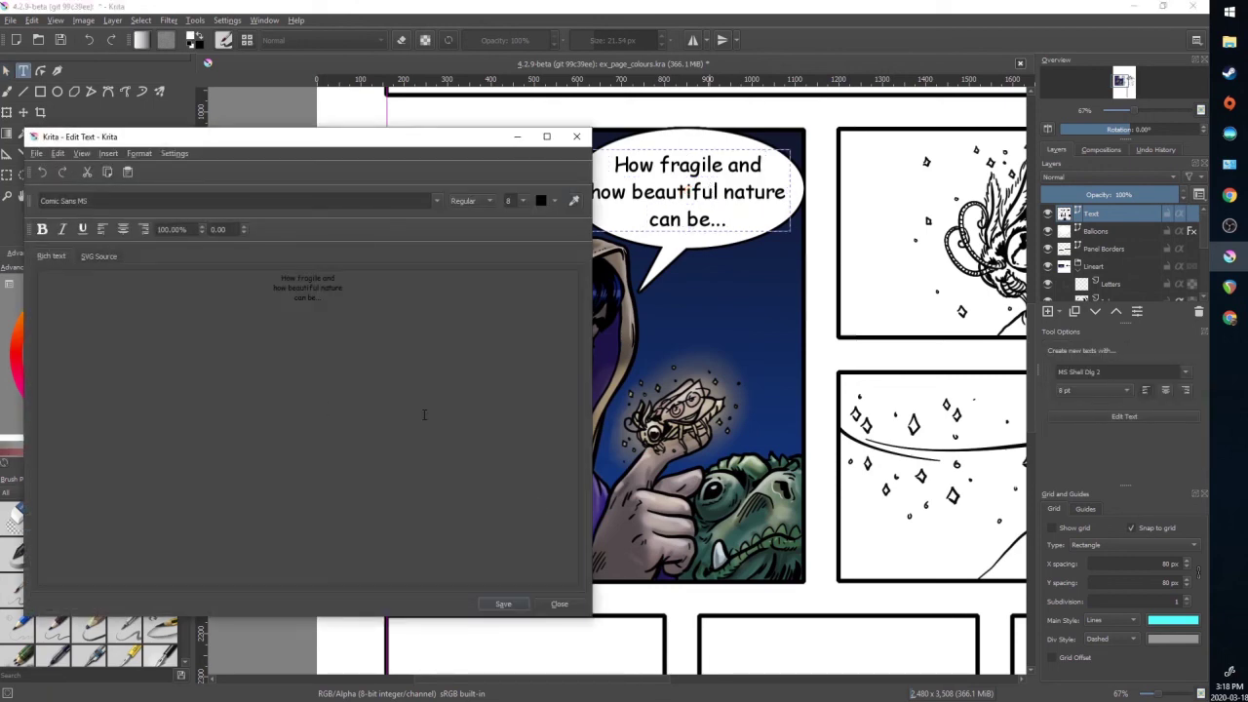
click(557, 604)
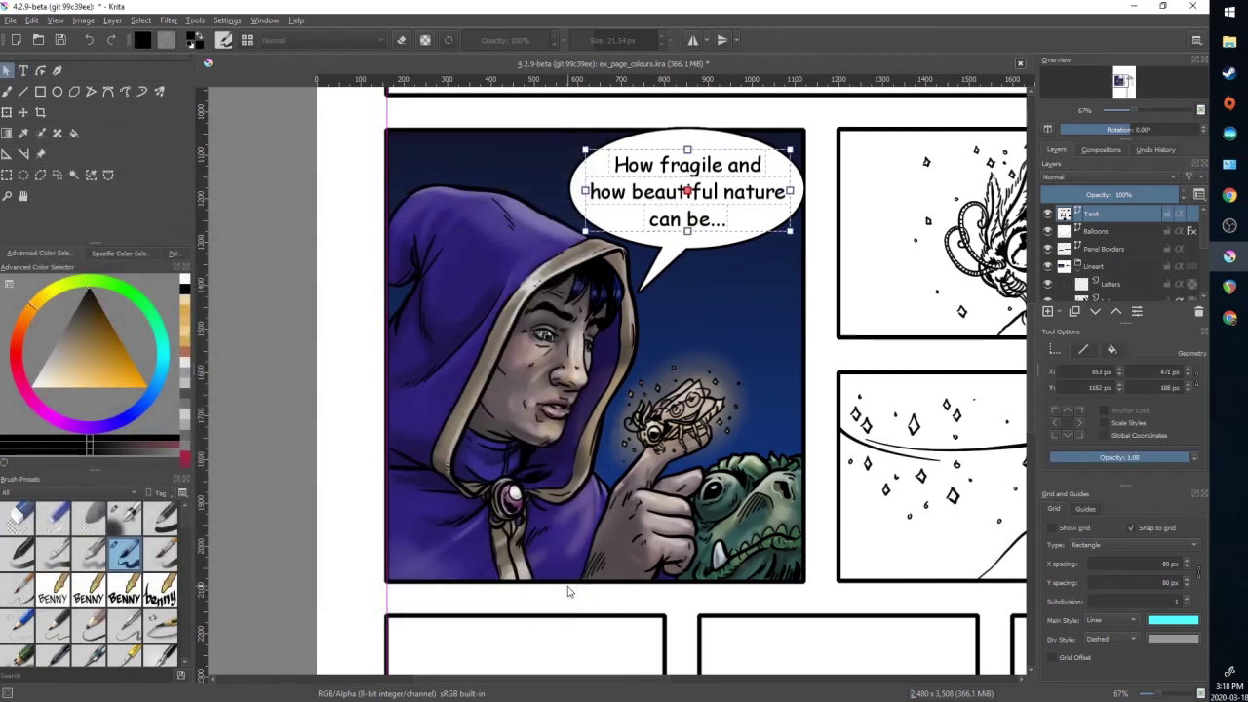